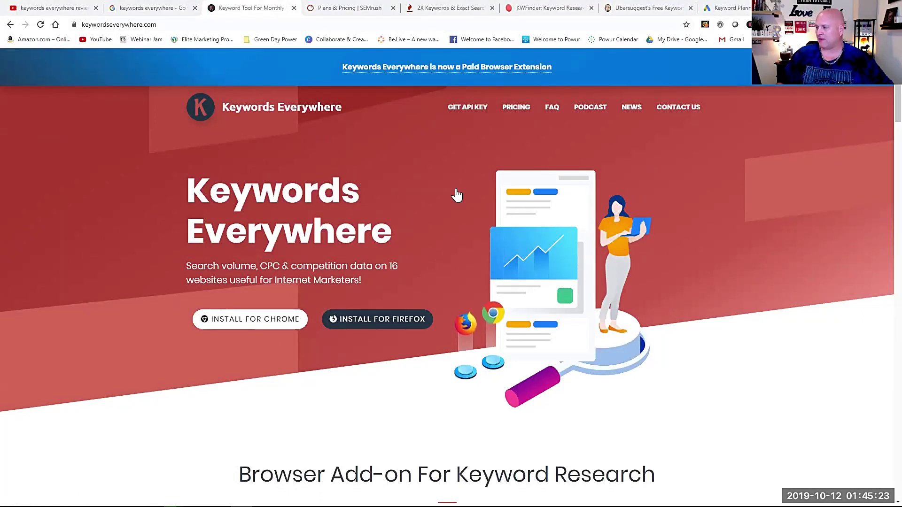
Open the Buy Credits page, then compare against SEMrush's Plans & Pricing page
left_click(513, 110)
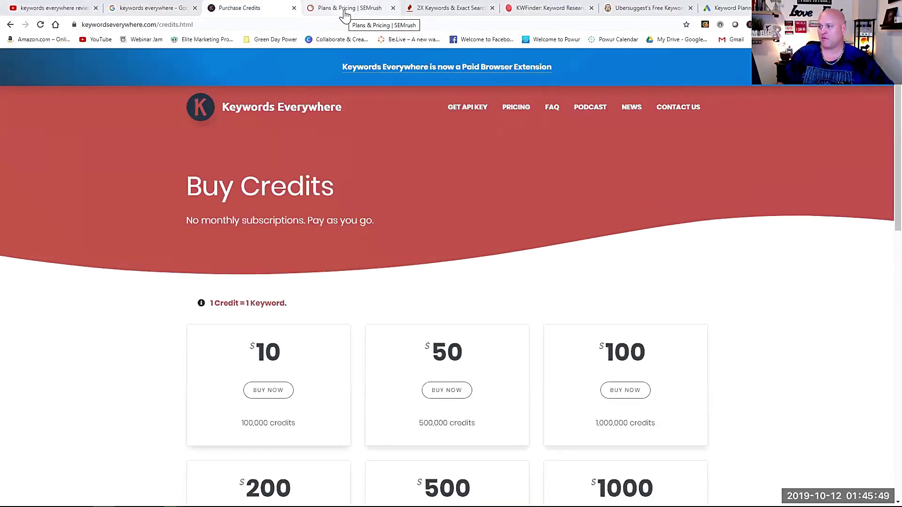
left_click(343, 14)
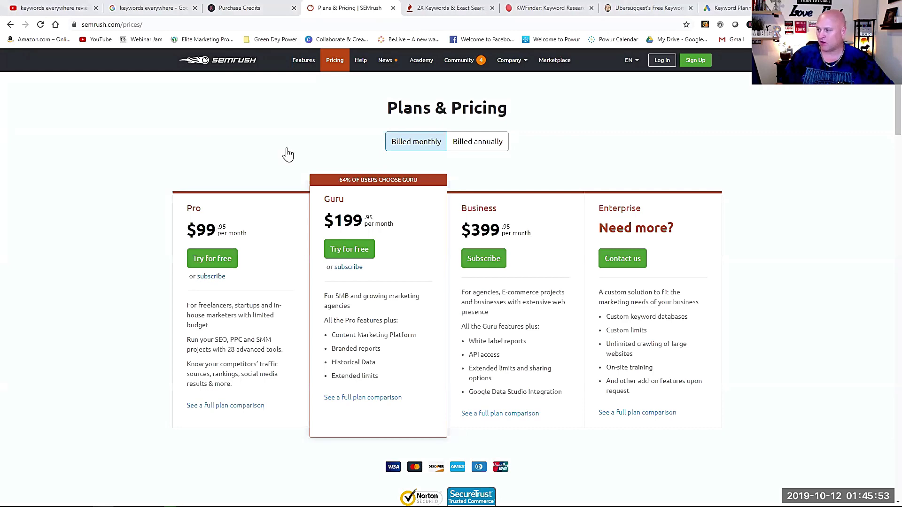
left_click(450, 14)
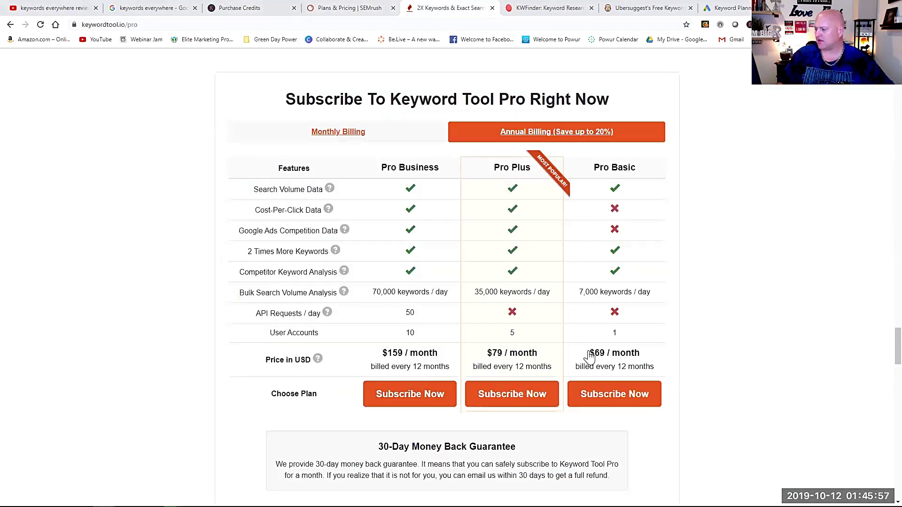
left_click(548, 9)
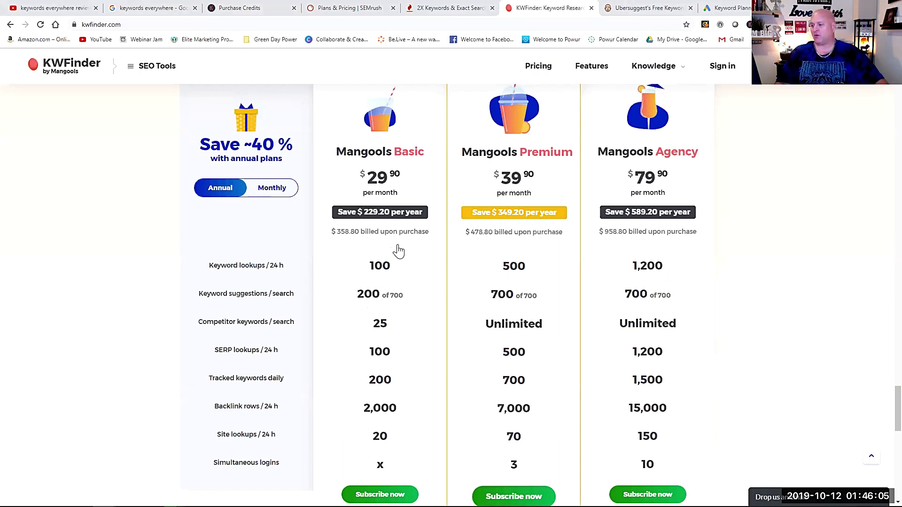
mouse_move(275, 268)
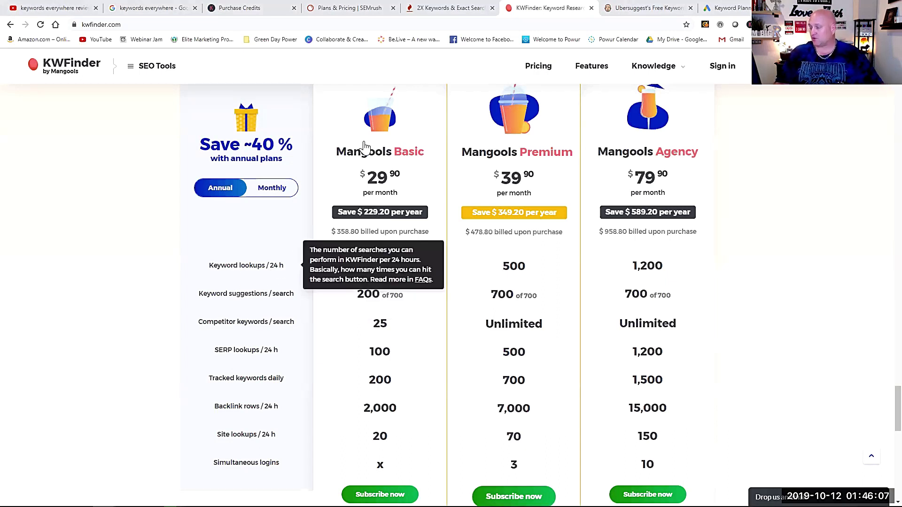
left_click(258, 15)
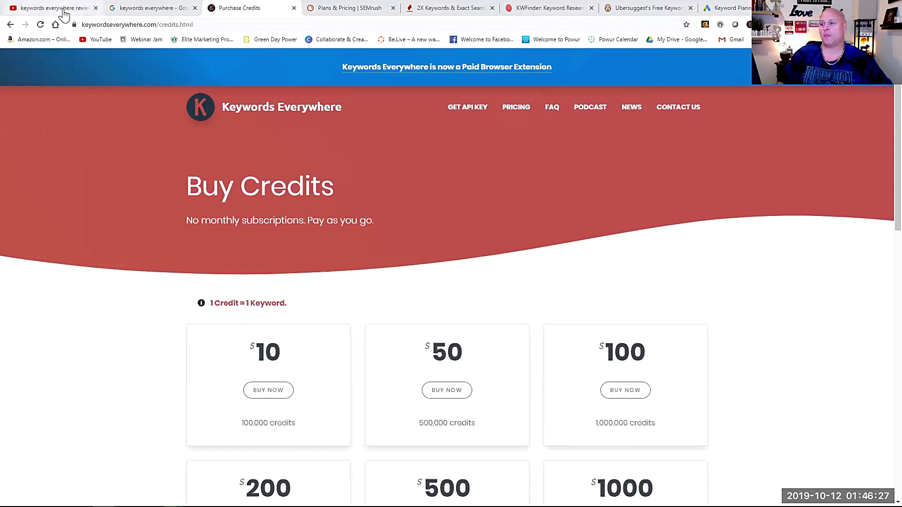
left_click(64, 16)
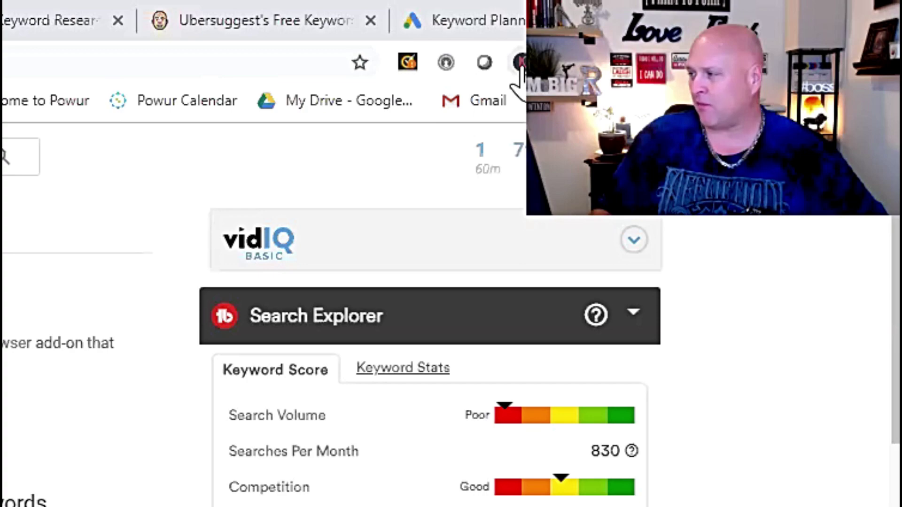
View the extension's usage stats for last month and this month, then return to YouTube
left_click(519, 65)
left_click(275, 451)
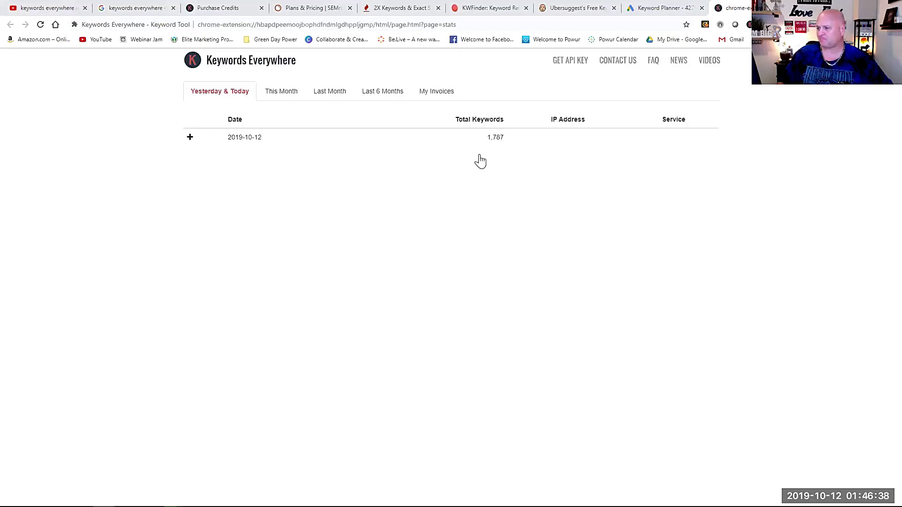
left_click(325, 96)
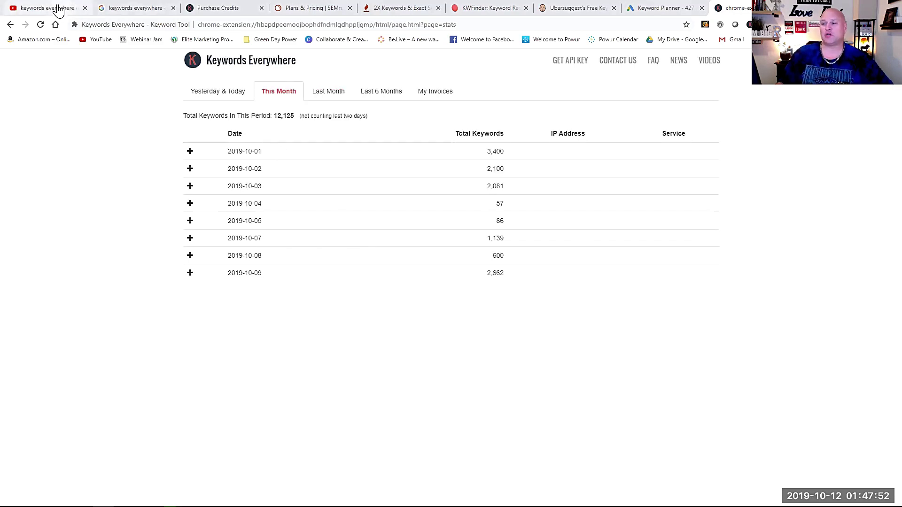
left_click(59, 8)
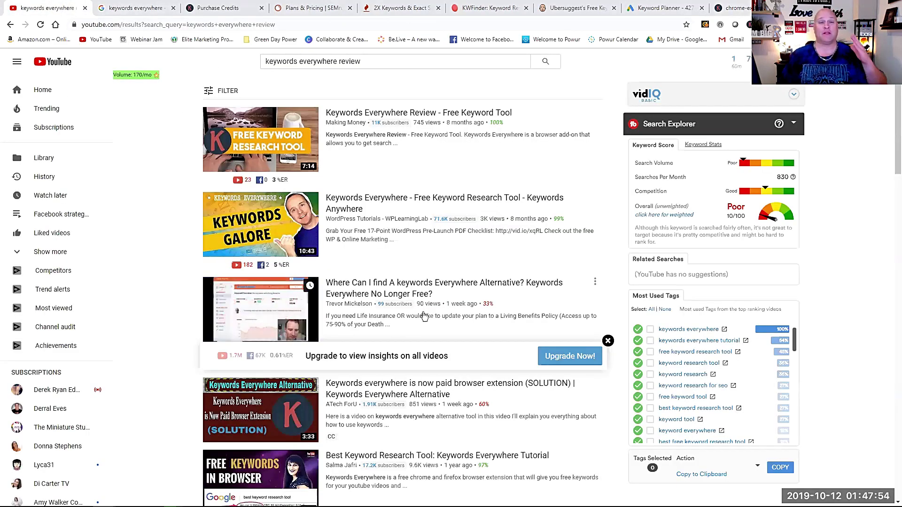
Turn the Keywords Everywhere extension off and back on from its popup
mouse_move(424, 317)
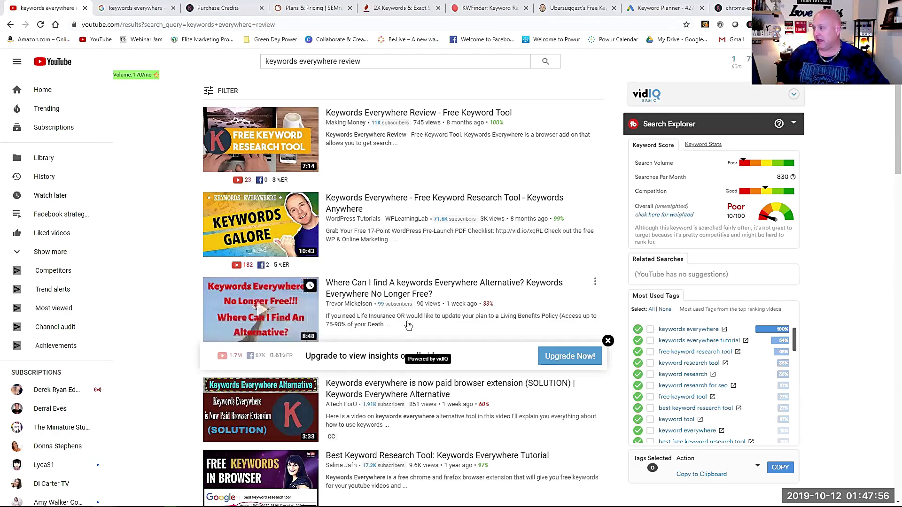
left_click(750, 24)
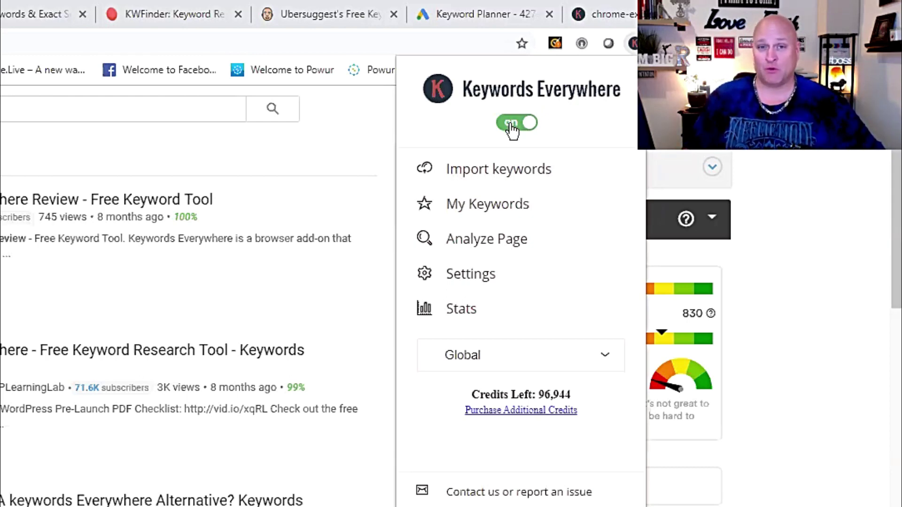
left_click(511, 126)
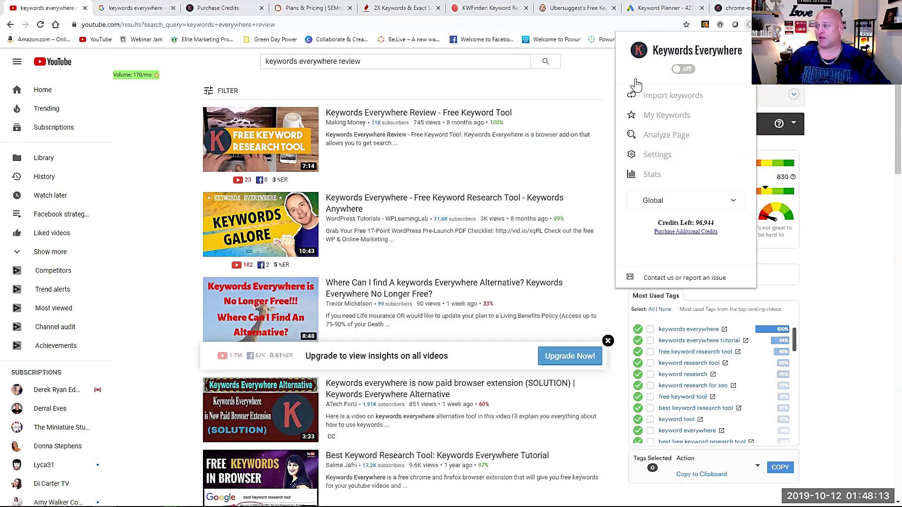
left_click(685, 70)
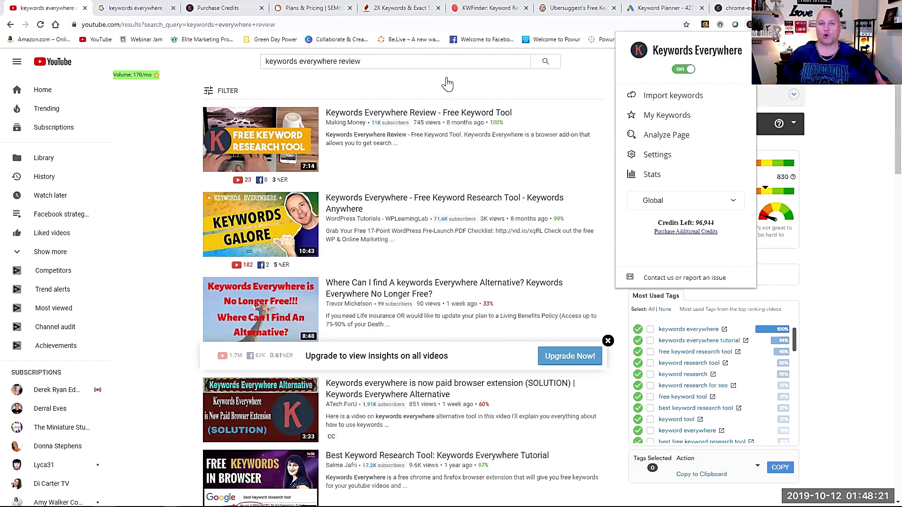
left_click(478, 87)
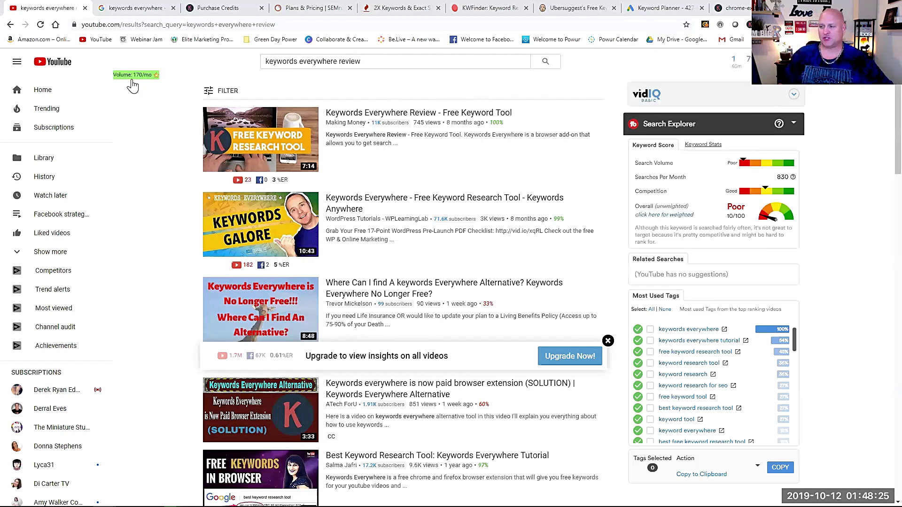
Trim the YouTube query to 'keywords everywhere' and open the extension's settings page
left_click(365, 61)
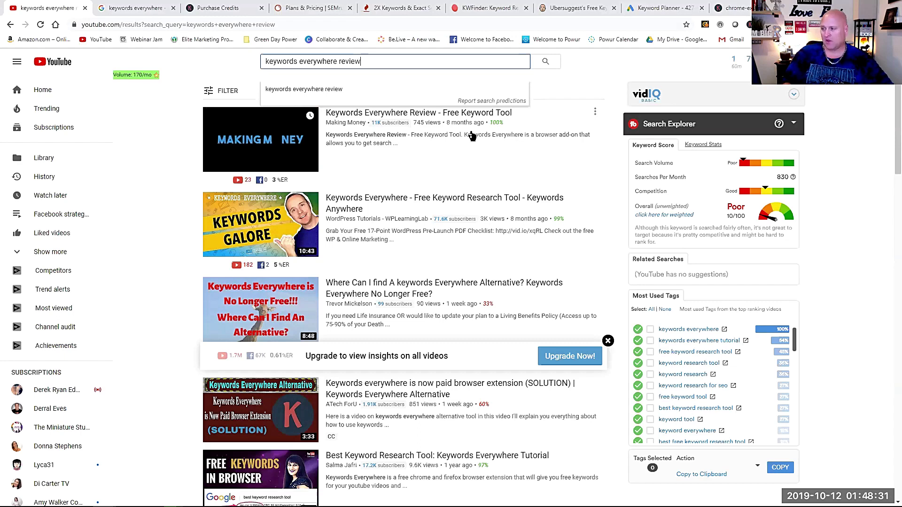
key("BackSpace")
key("BackSpace")
key("BackSpace")
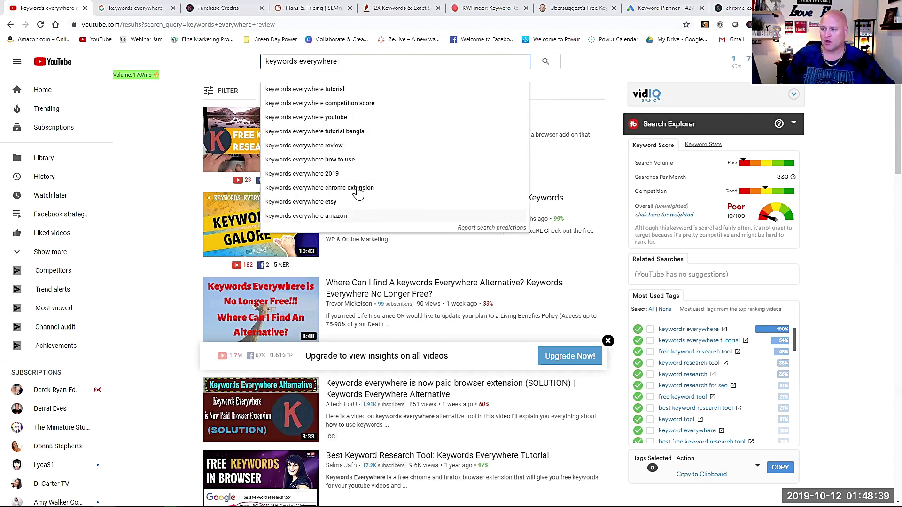
left_click(749, 26)
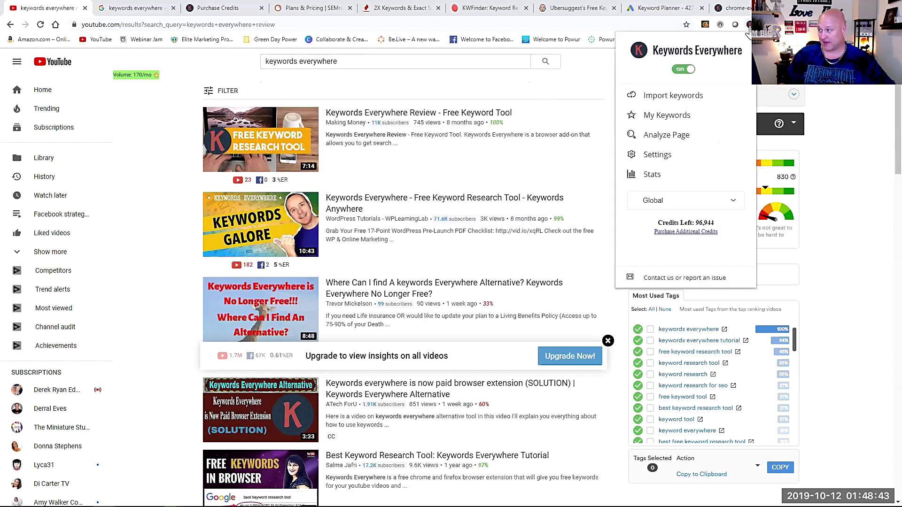
left_click(657, 156)
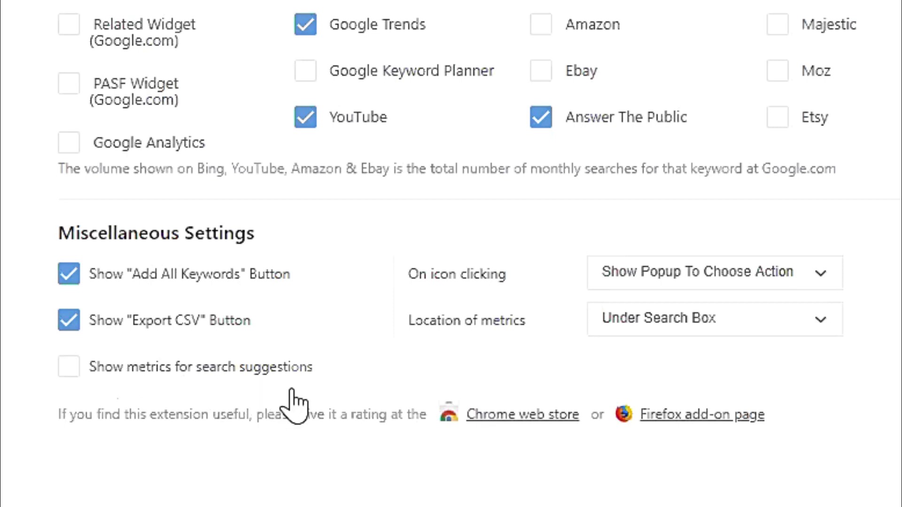
Enable 'Show metrics for search suggestions' and check YouTube's suggestions after reloading
left_click(70, 371)
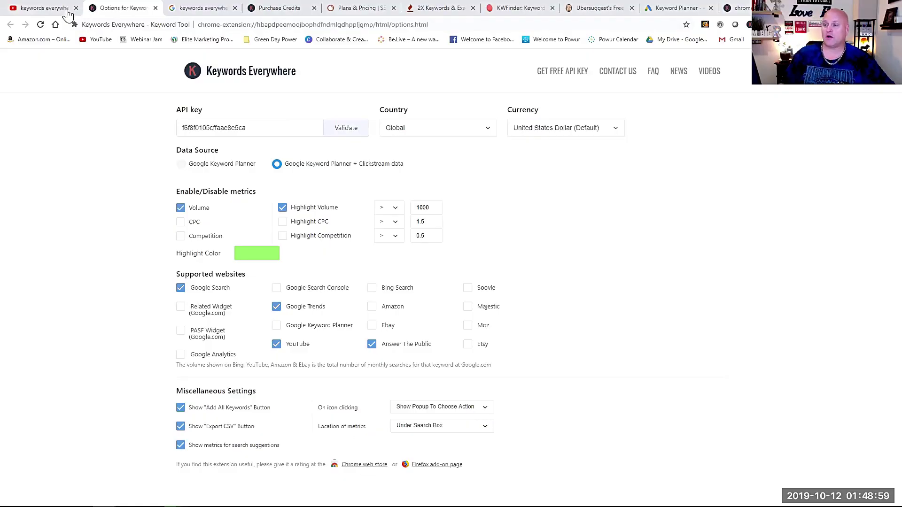
left_click(42, 8)
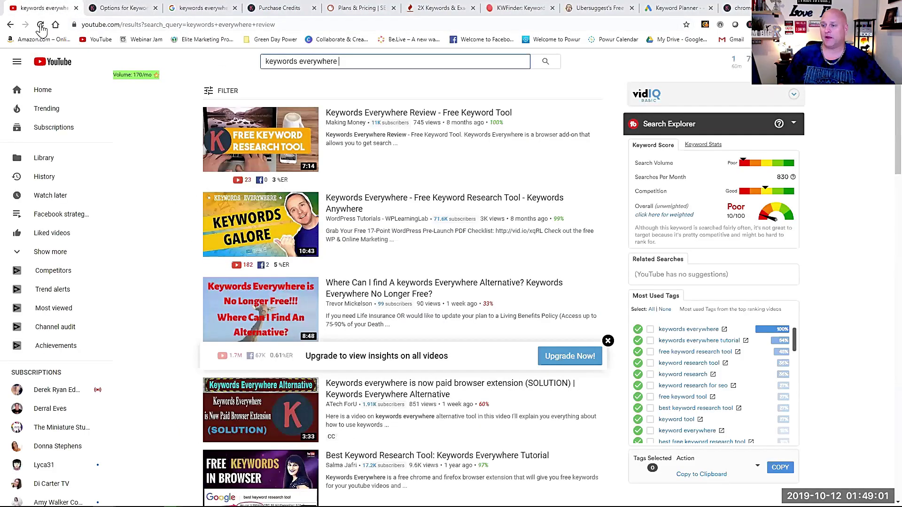
left_click(40, 25)
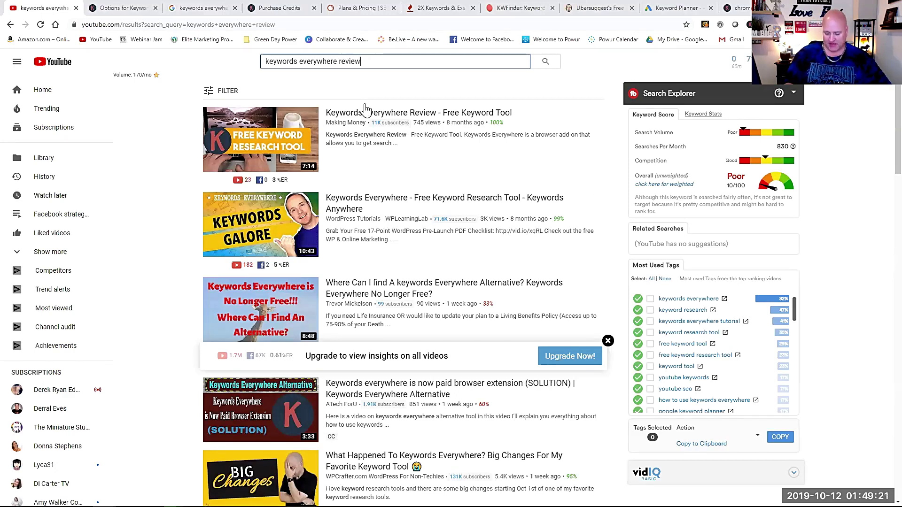
key("BackSpace")
key("BackSpace")
key("BackSpace")
key("BackSpace")
key("BackSpace")
key("BackSpace")
key("BackSpace")
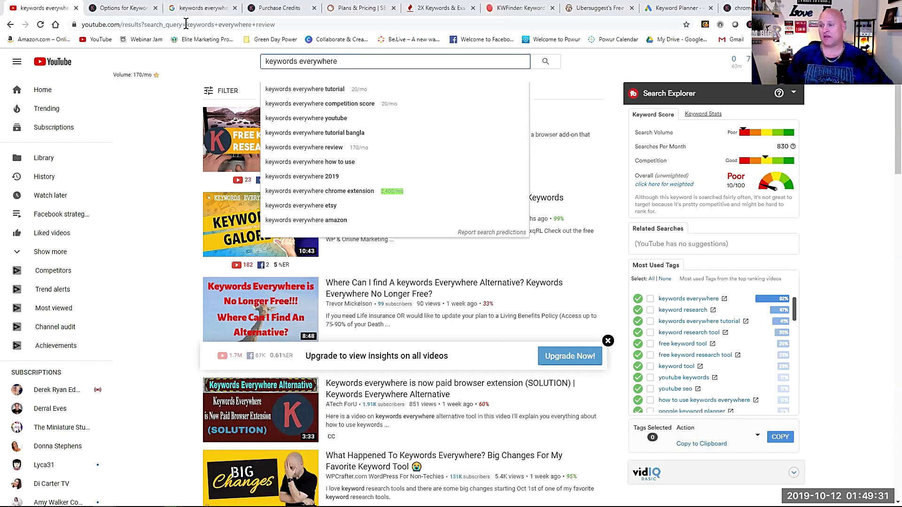
Disable search-suggestion metrics again and reload the YouTube results
left_click(123, 8)
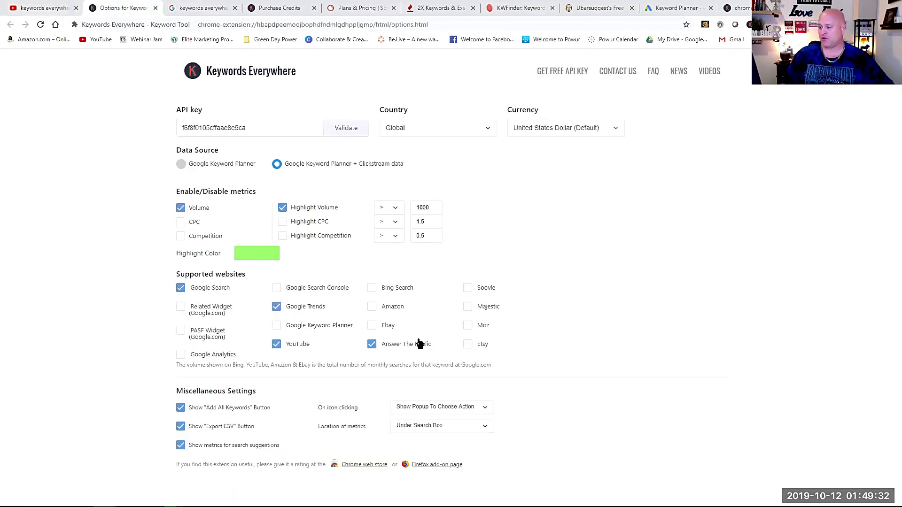
left_click(178, 449)
left_click(45, 8)
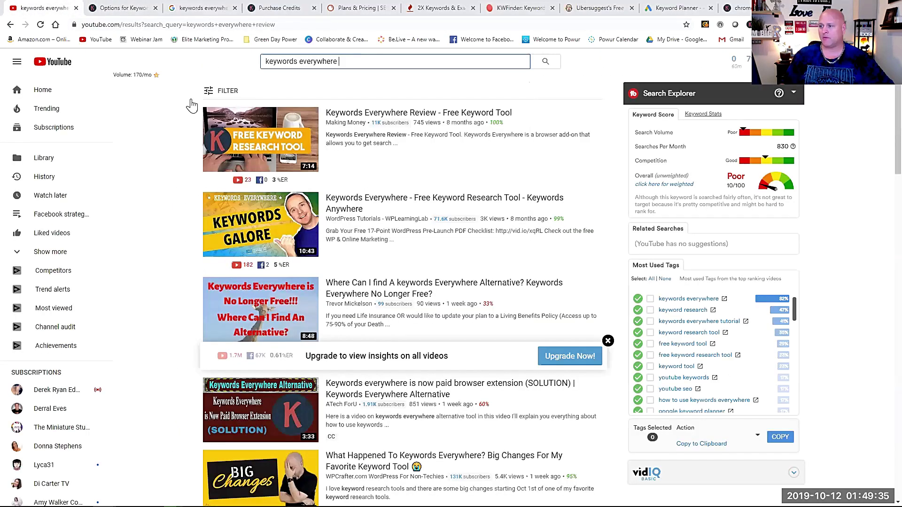
left_click(42, 25)
Search YouTube for 'keywords everywhere review', then narrow it to 'keywords everywhere'
left_click(393, 61)
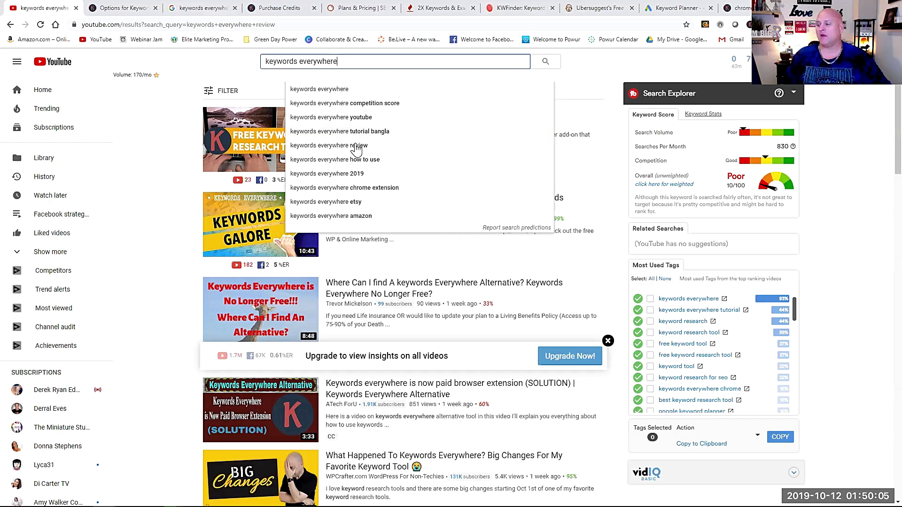
left_click(342, 147)
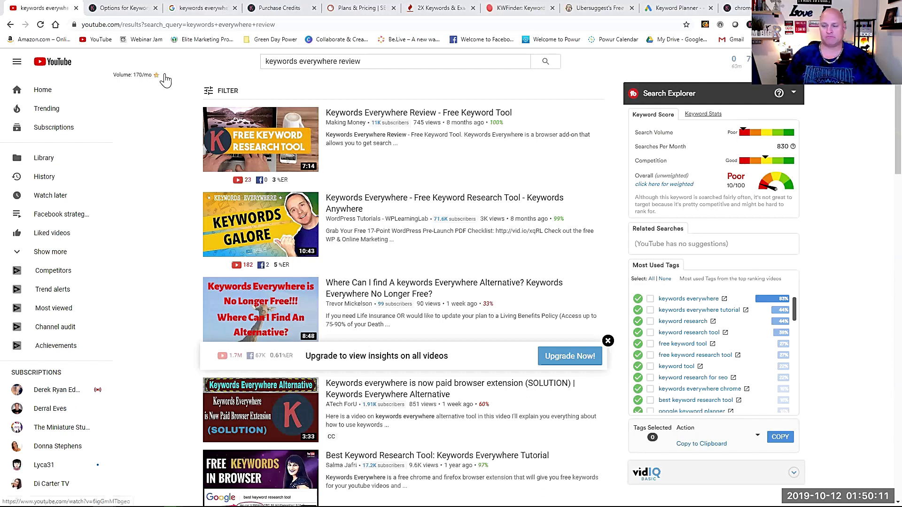
left_click(374, 63)
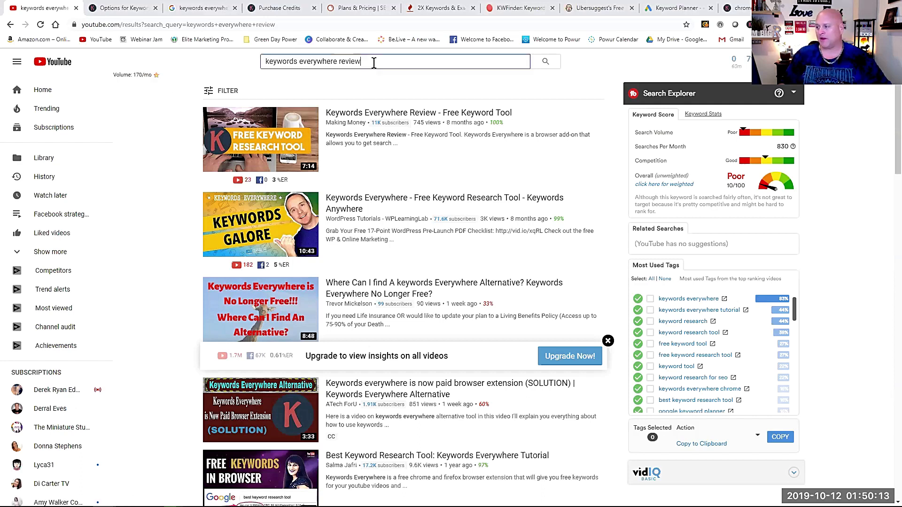
key("BackSpace")
key("BackSpace")
key("BackSpace")
key("BackSpace")
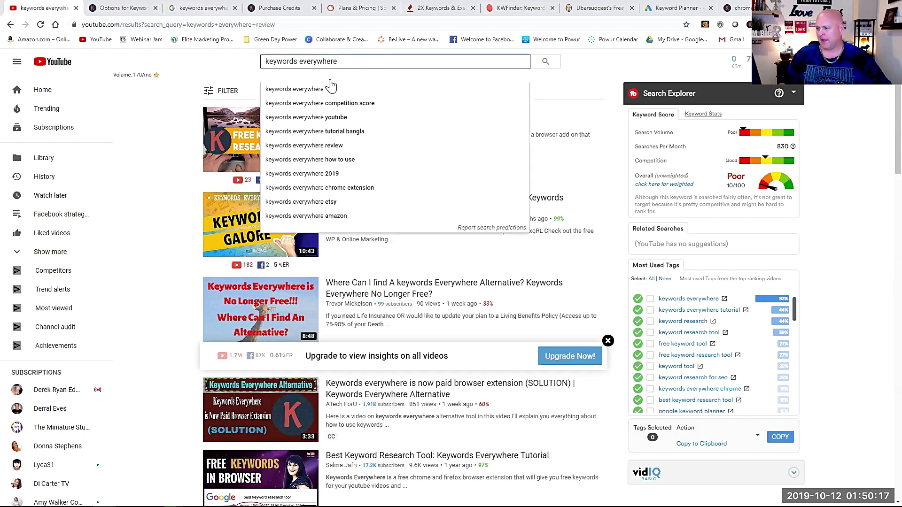
left_click(310, 90)
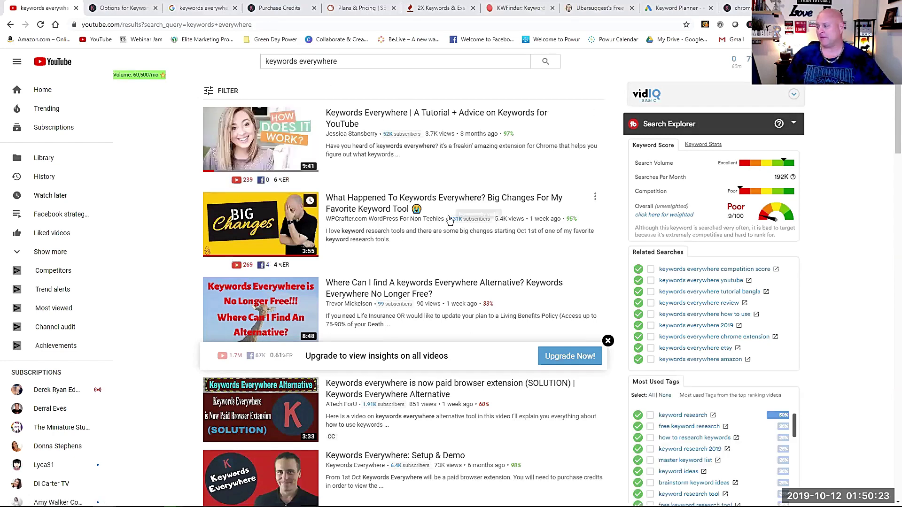
Open vidIQ's weighted keyword score details for the 'keywords everywhere' search
mouse_move(472, 220)
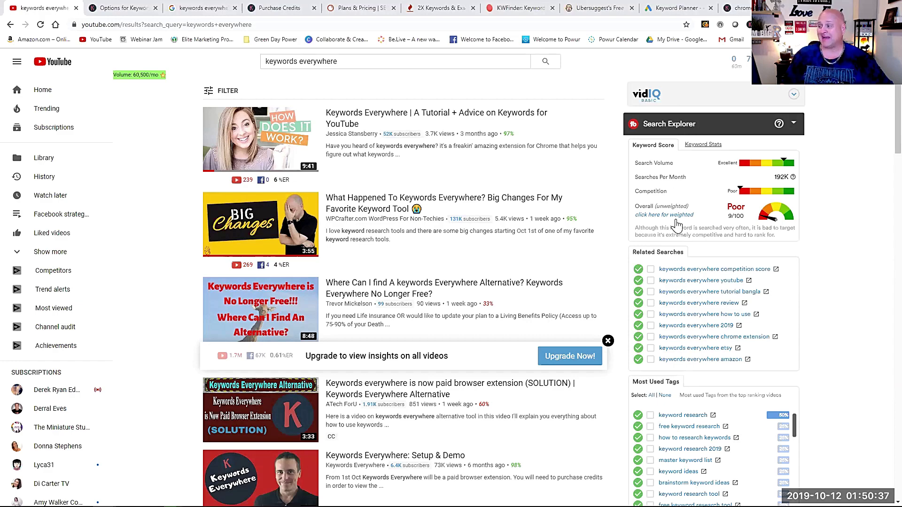
scroll(705, 288, "down", 3)
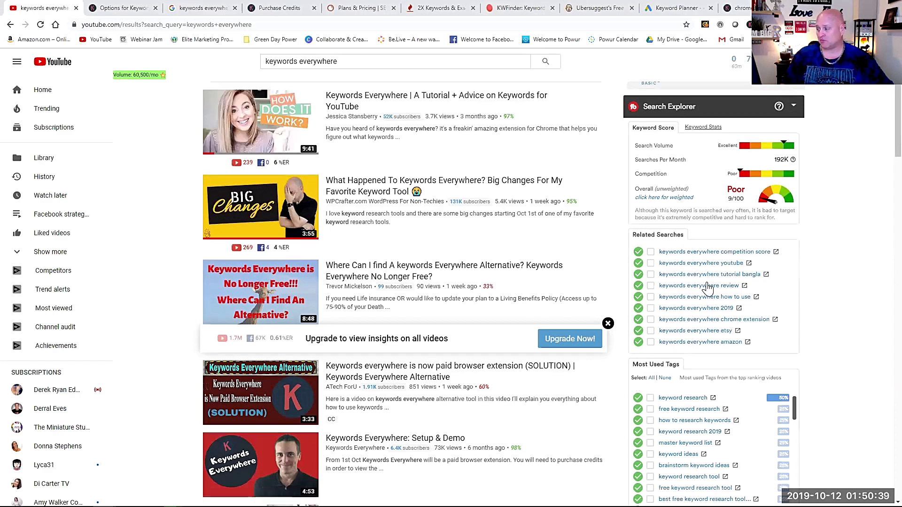
scroll(706, 358, "up", 2)
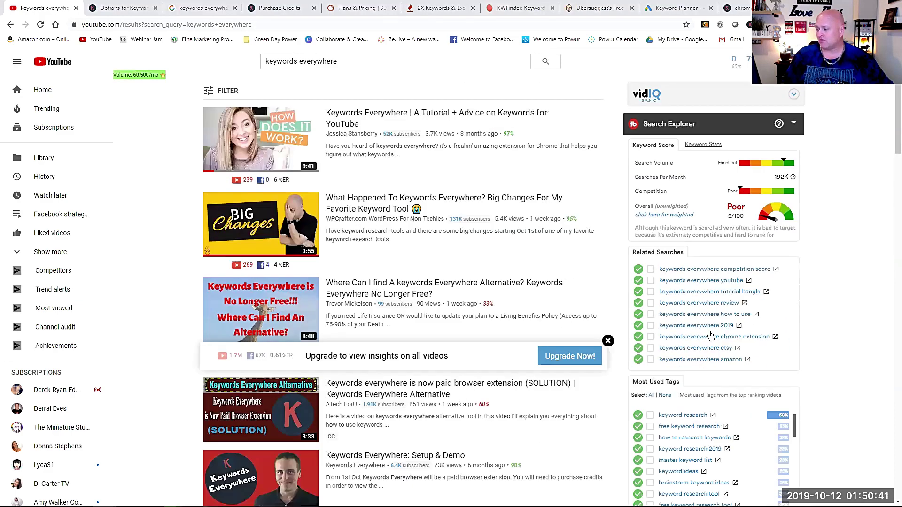
scroll(707, 329, "down", 2)
scroll(701, 300, "up", 3)
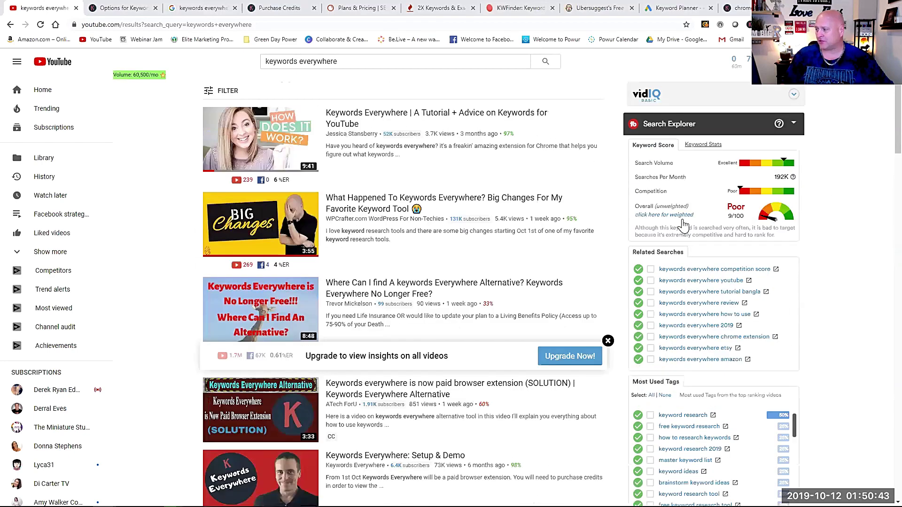
left_click(676, 216)
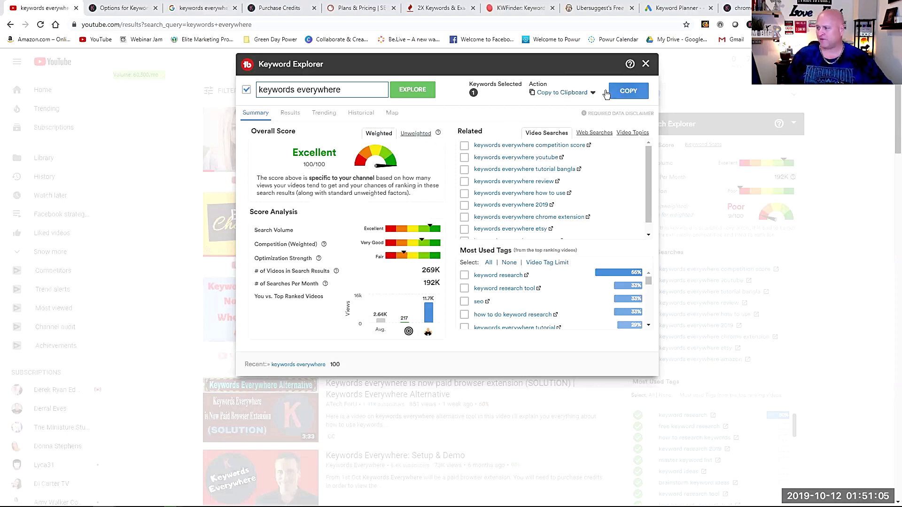
Close Keyword Explorer and switch to the Google results for 'keywords everywhere'
left_click(646, 66)
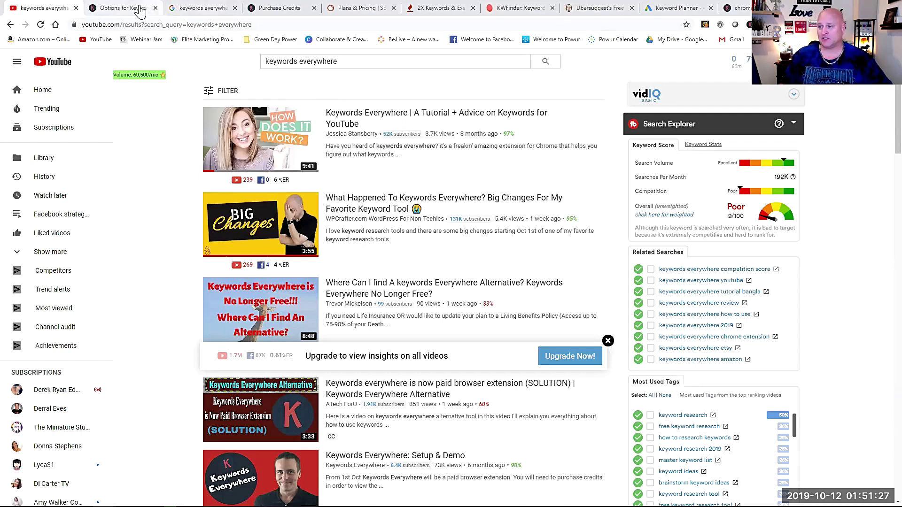
left_click(188, 8)
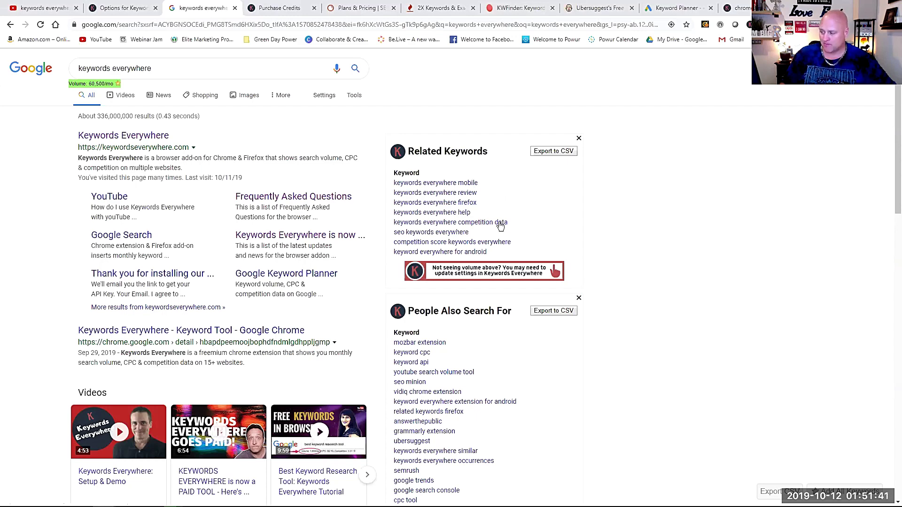
Enable the Related and PASF widgets for Google and reload the results to compare
left_click(123, 8)
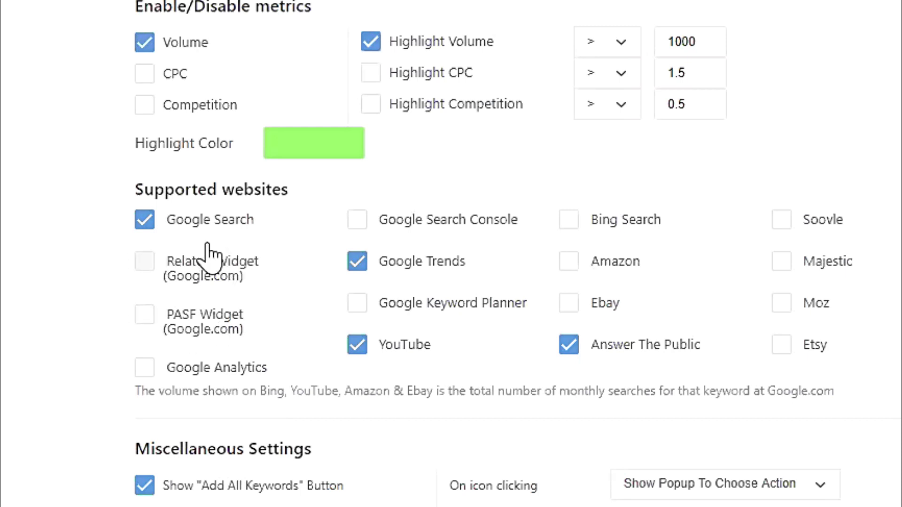
left_click(145, 263)
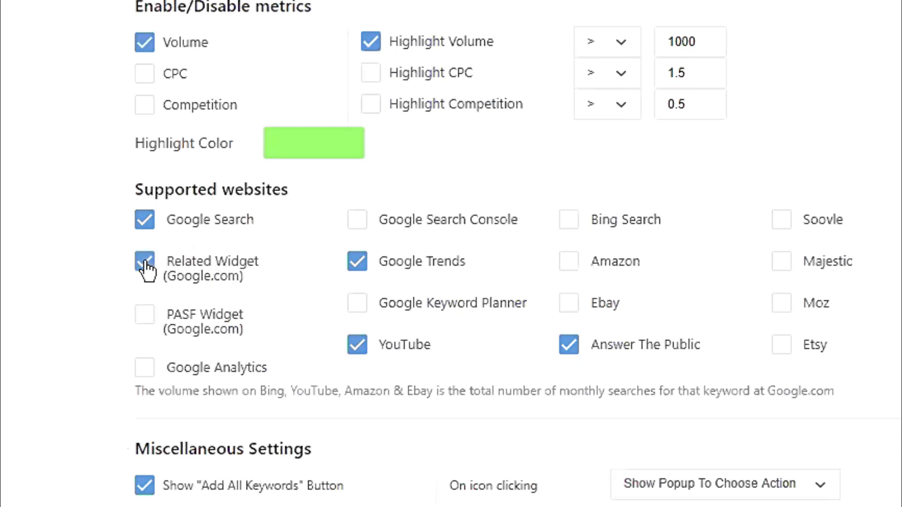
left_click(145, 314)
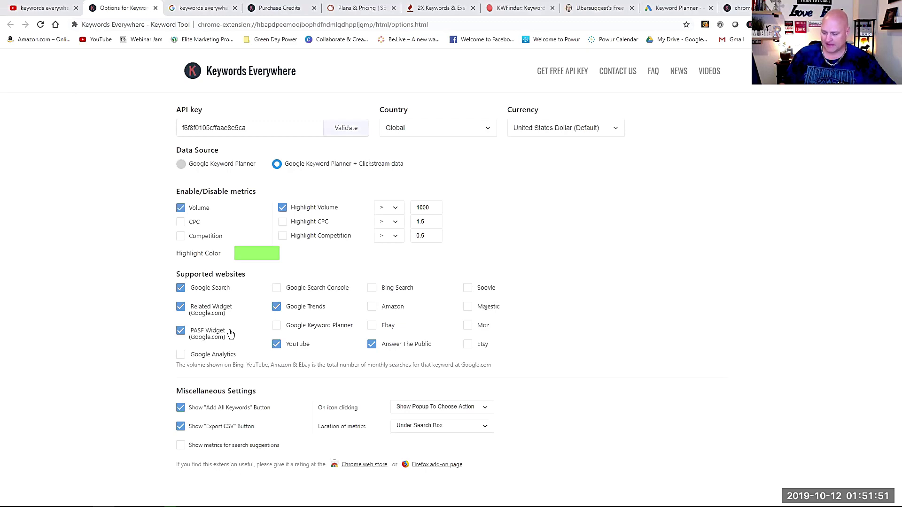
left_click(206, 10)
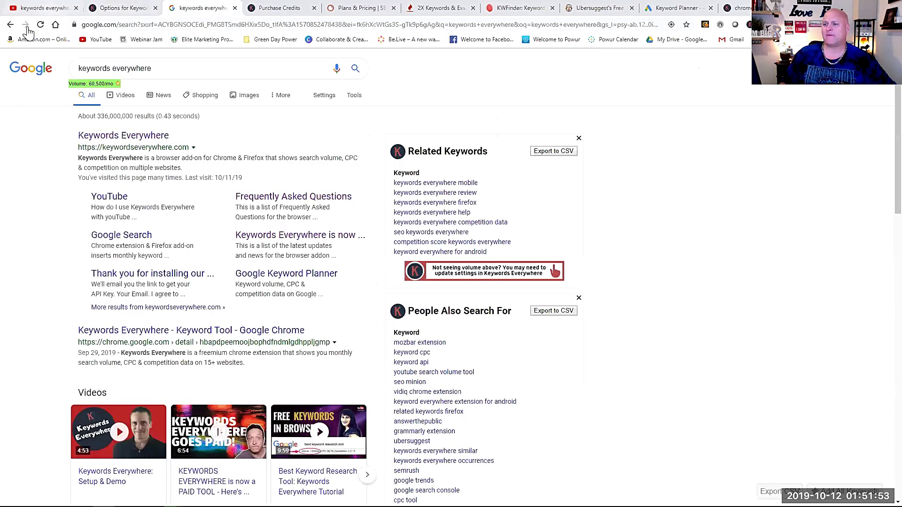
left_click(40, 25)
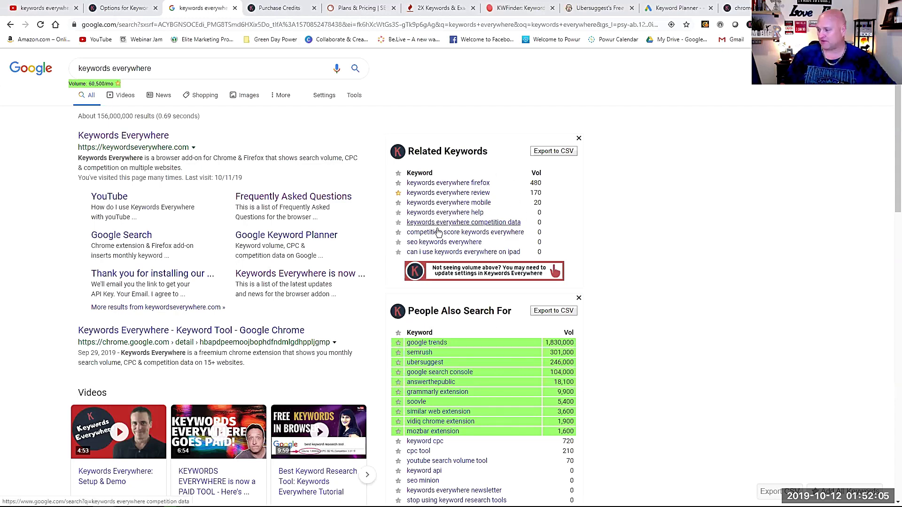
scroll(453, 368, "down", 2)
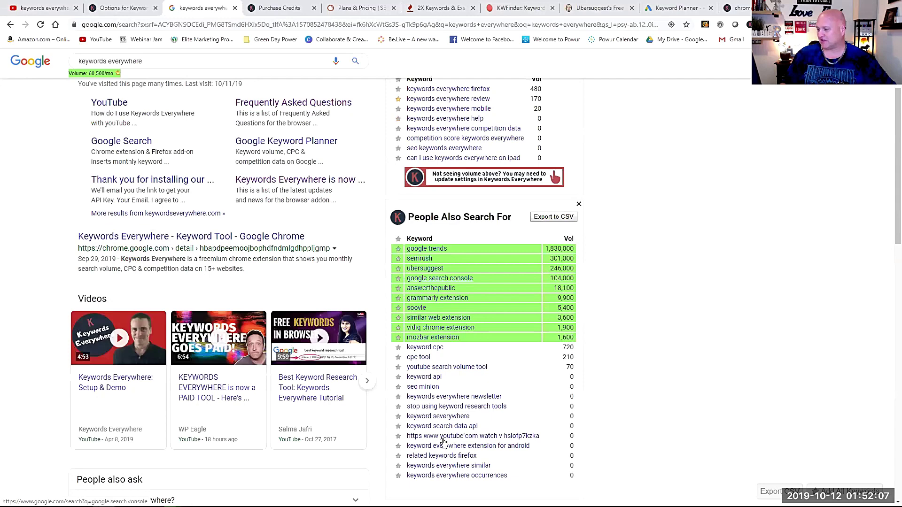
scroll(492, 350, "up", 2)
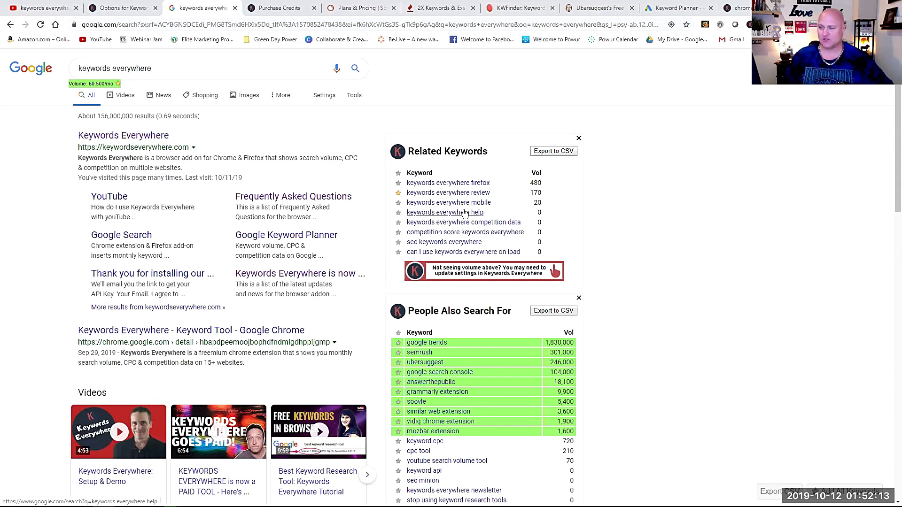
Turn the Related and PASF widgets for Google back off
left_click(125, 8)
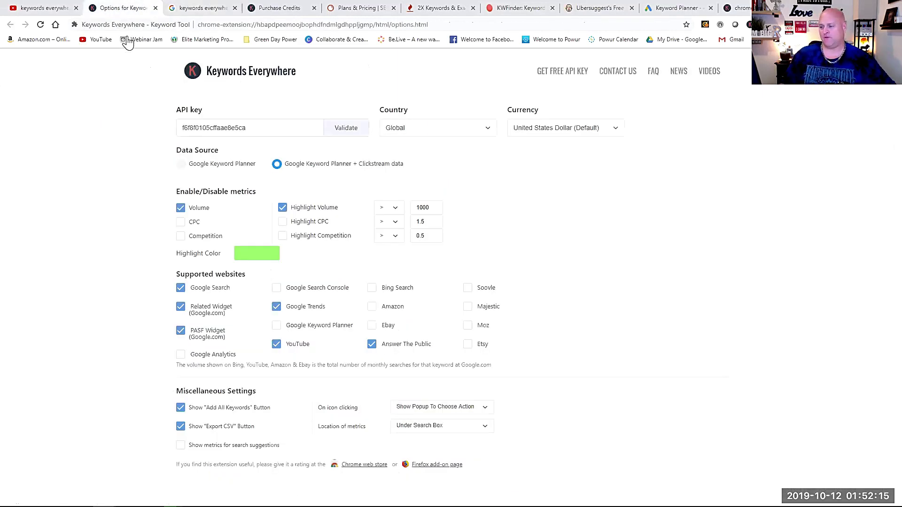
left_click(180, 307)
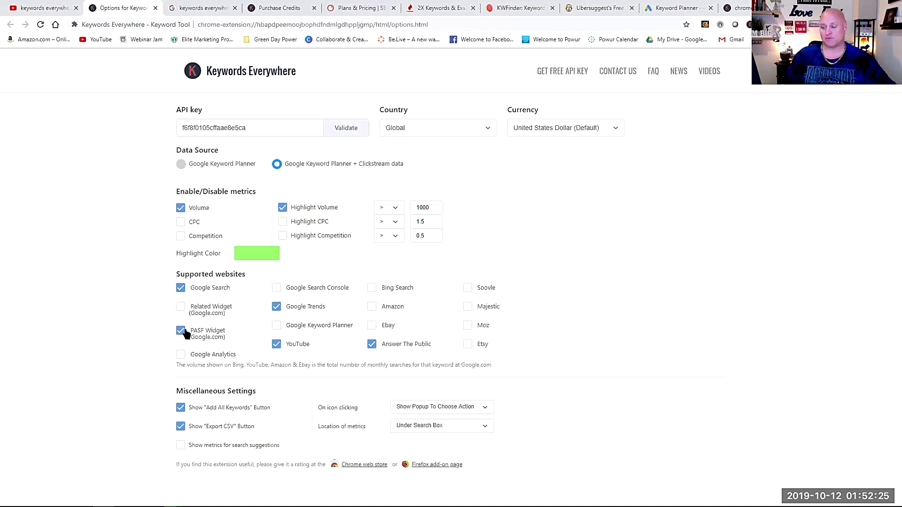
left_click(182, 332)
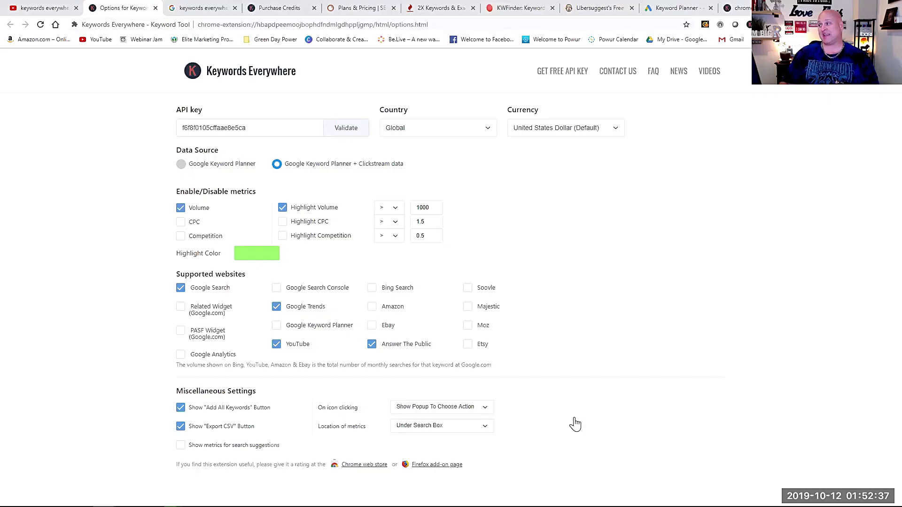
left_click(749, 25)
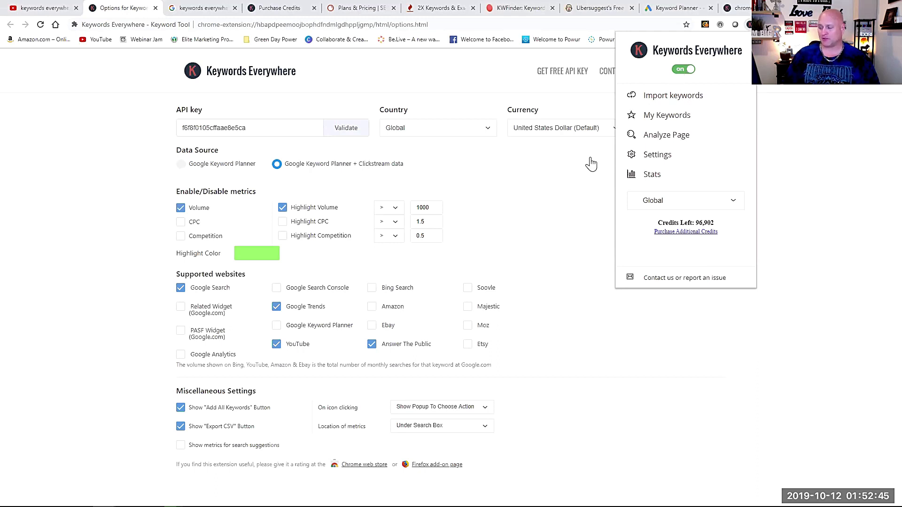
left_click(559, 230)
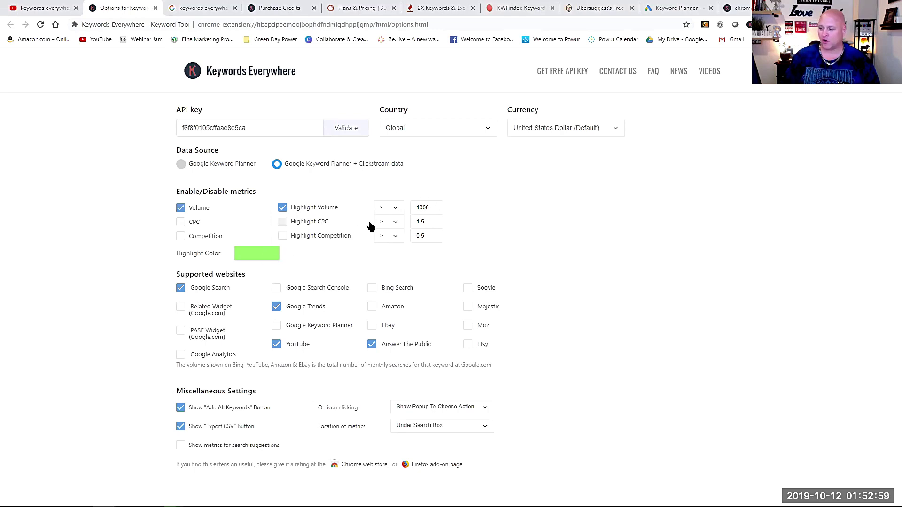
left_click(56, 8)
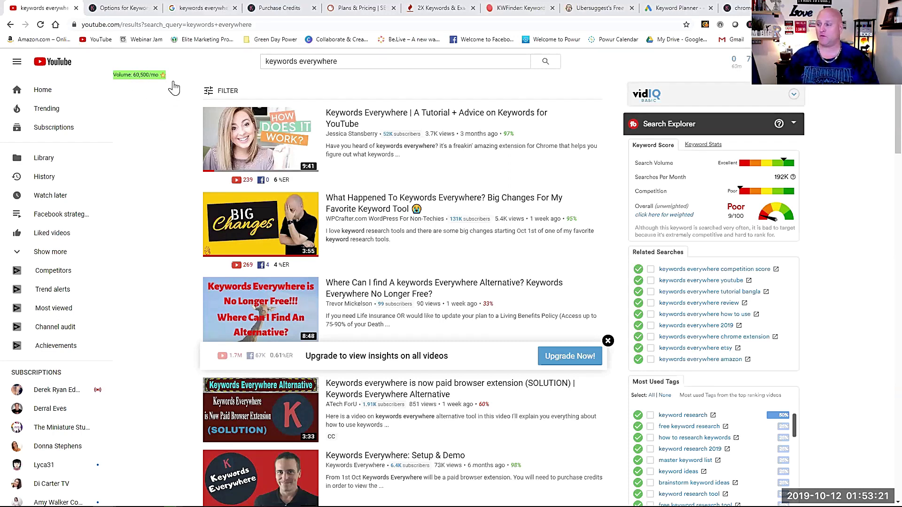
Move between settings, YouTube and Google tabs, opening the extension menu on Google's results
left_click(123, 9)
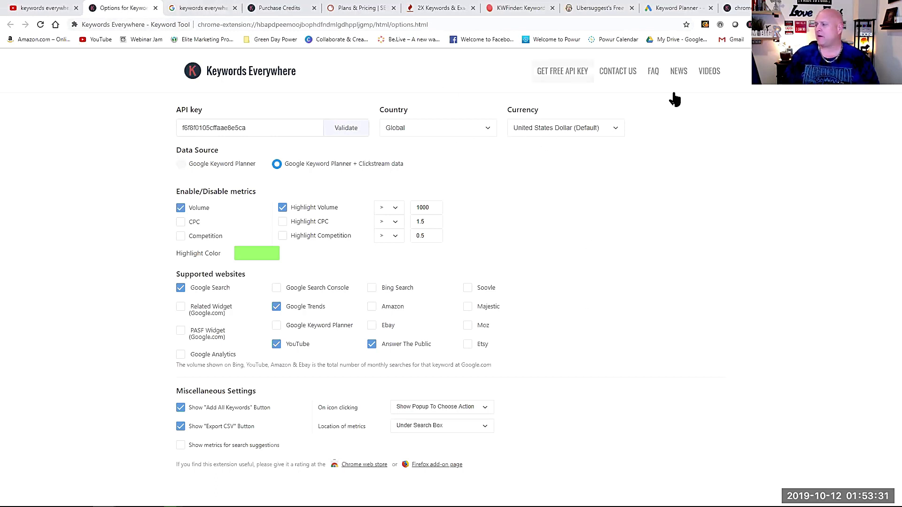
left_click(66, 8)
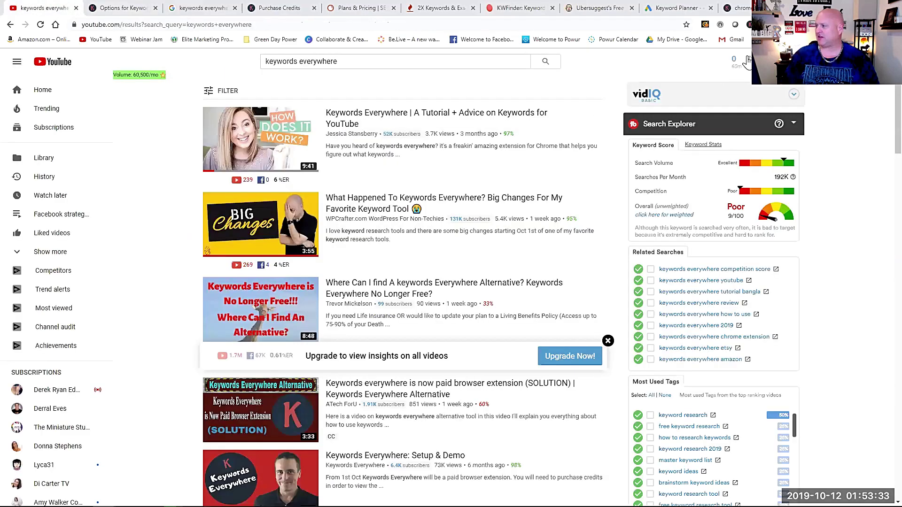
left_click(749, 25)
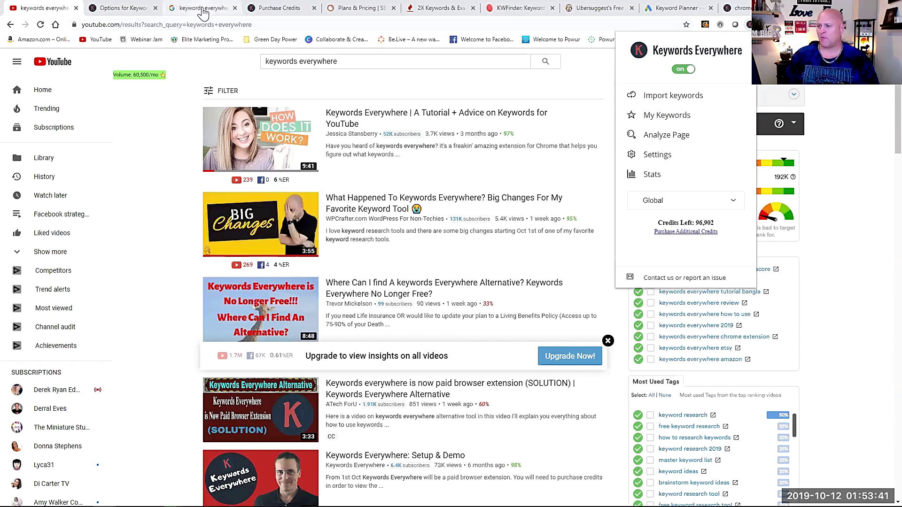
left_click(202, 9)
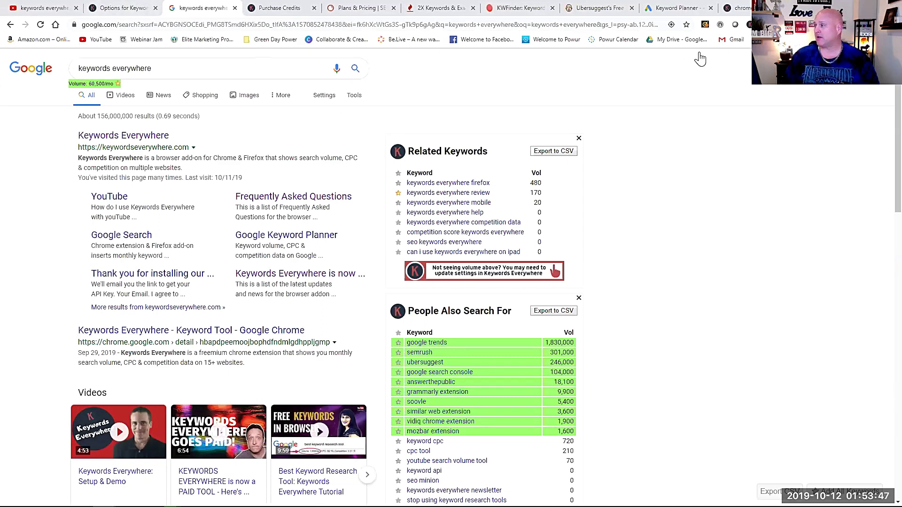
left_click(746, 25)
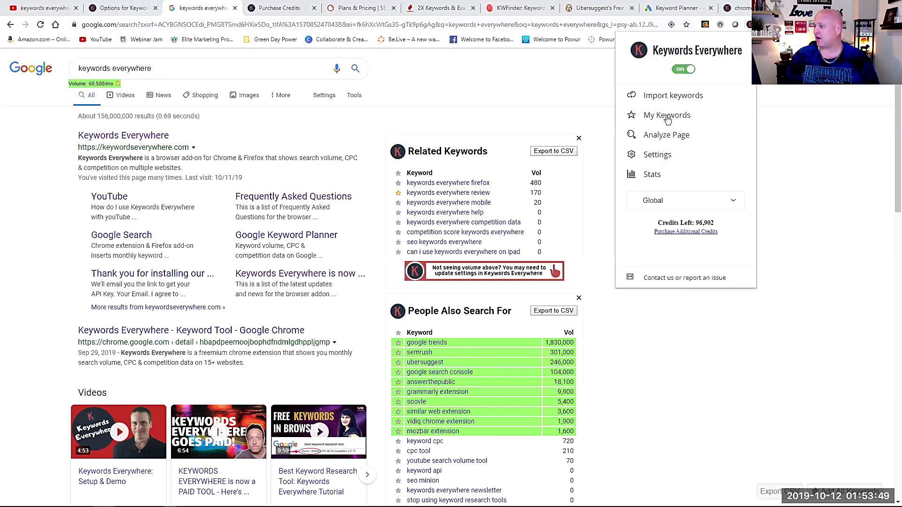
Run and close an Analyze Page report, then open My Keywords listing 40 saved keywords
left_click(668, 136)
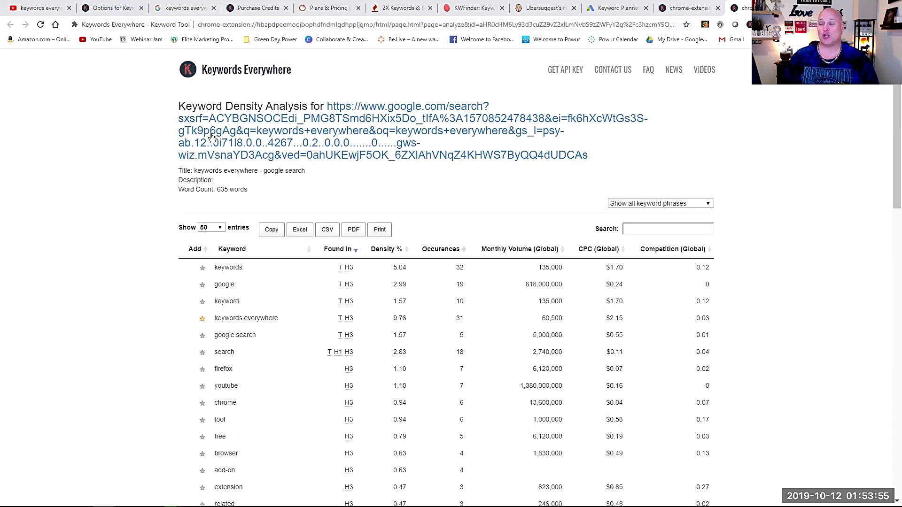
key("ctrl+w")
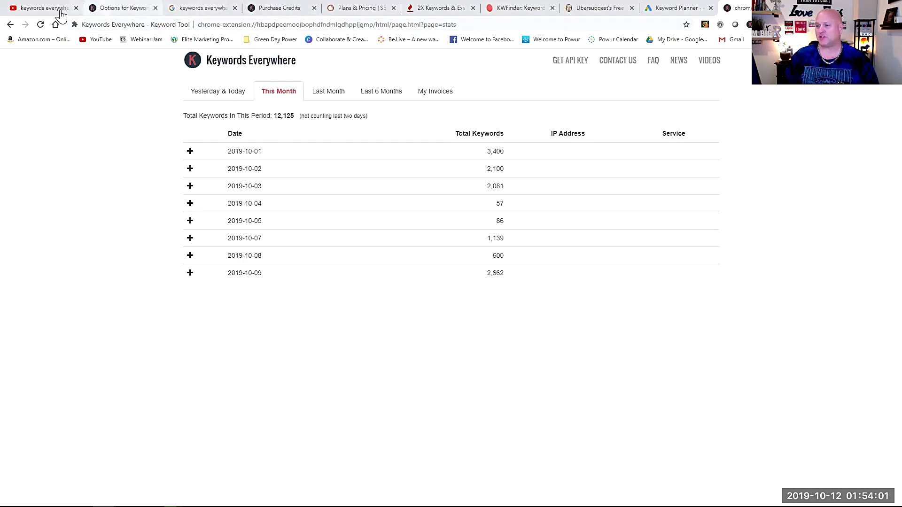
key("ctrl+1")
left_click(749, 25)
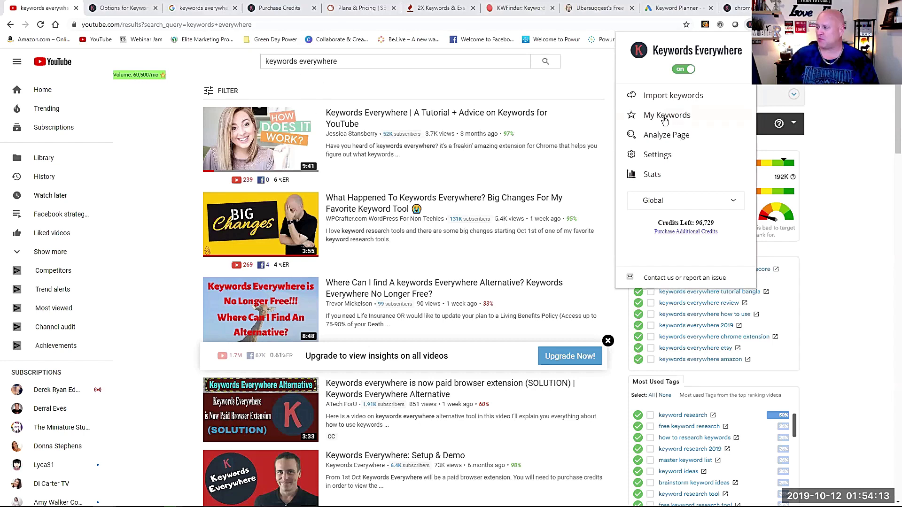
left_click(665, 118)
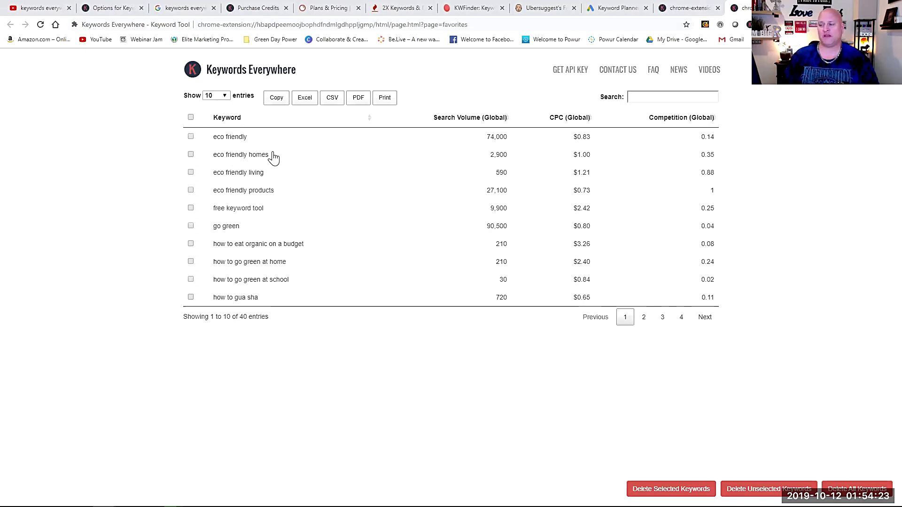
Keep 10 entries per page, filter saved keywords by 'eco', and select all four
left_click(224, 97)
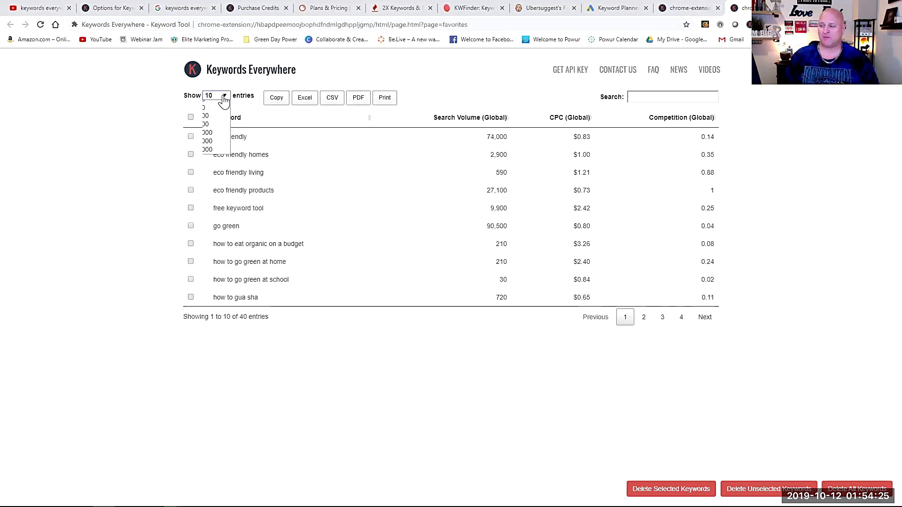
left_click(225, 96)
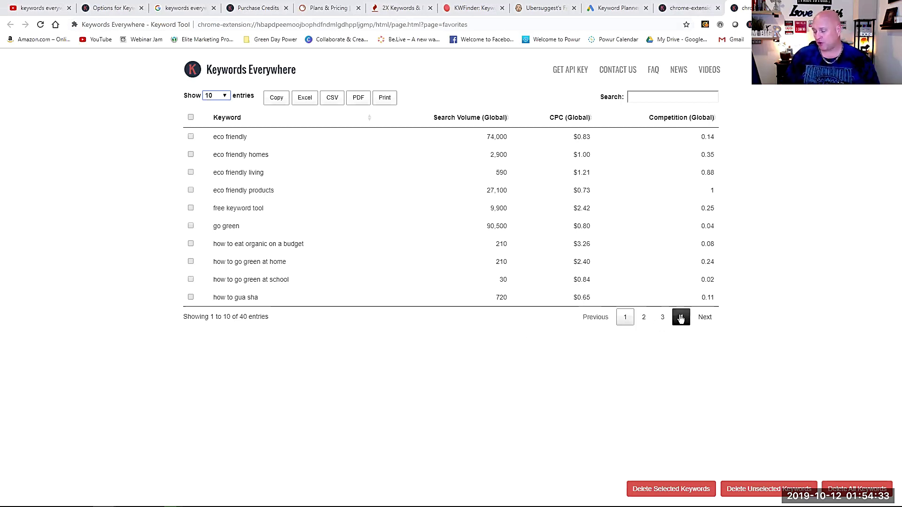
left_click(646, 97)
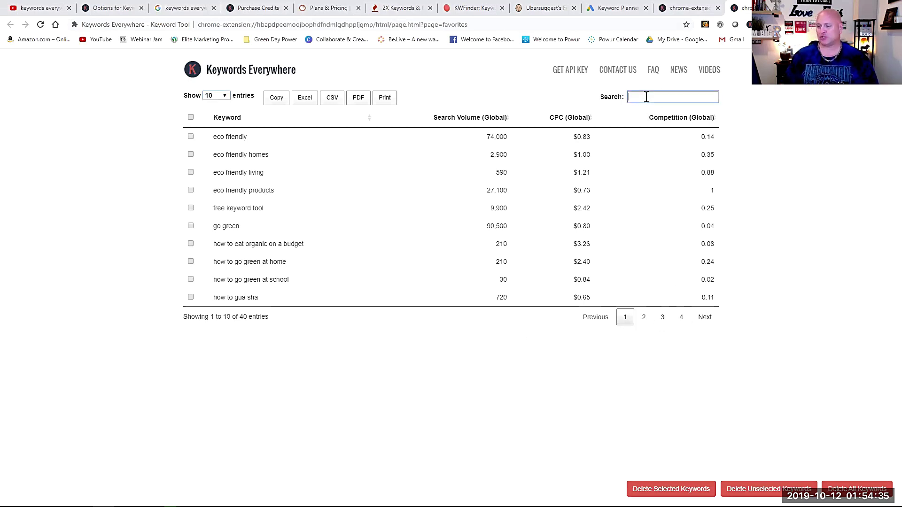
type("eco")
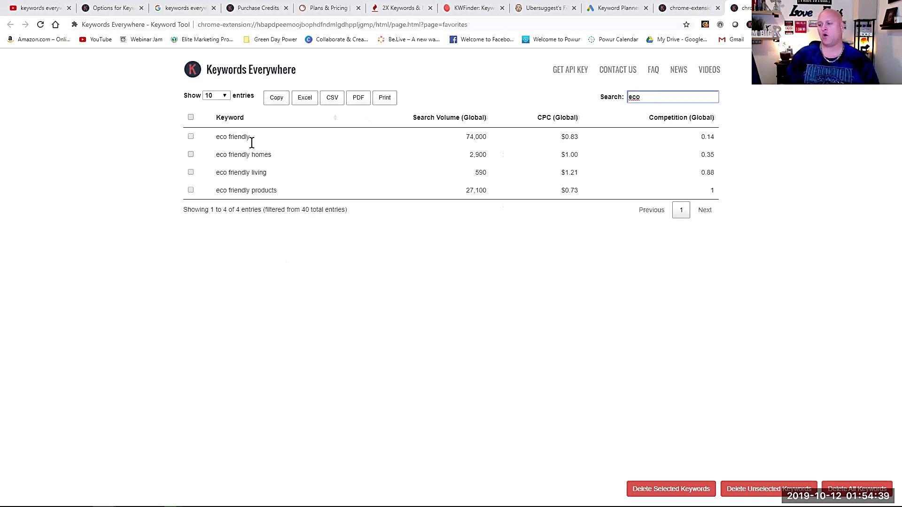
left_click(190, 117)
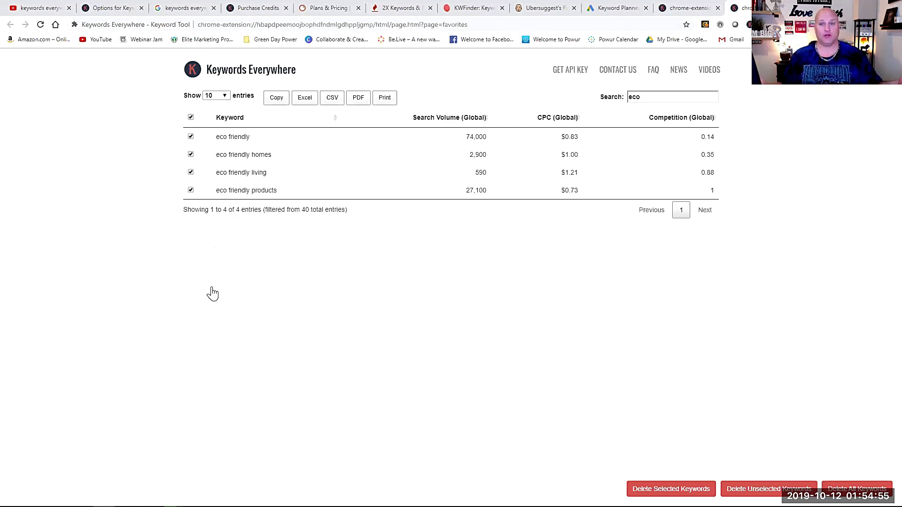
Cycle through the YouTube, options, Buy Credits, saved keywords and stats tabs
left_click(32, 8)
left_click(101, 7)
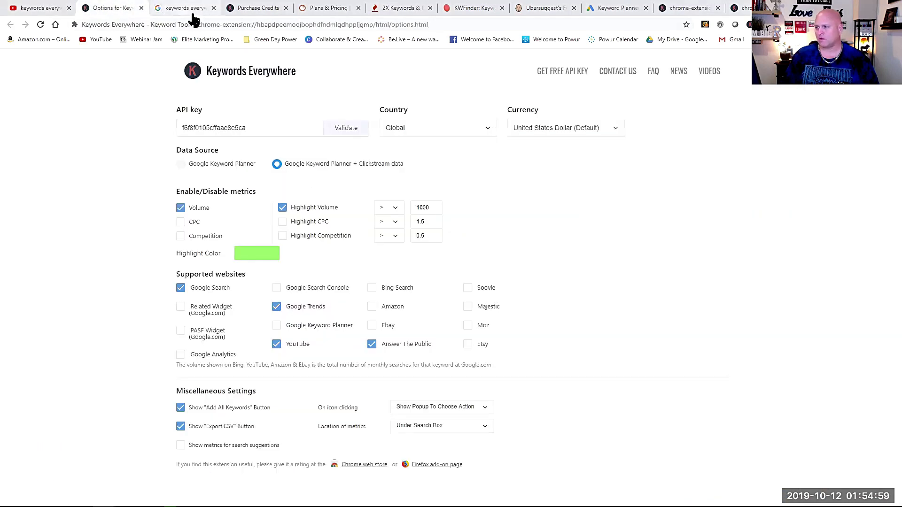
left_click(259, 8)
left_click(689, 8)
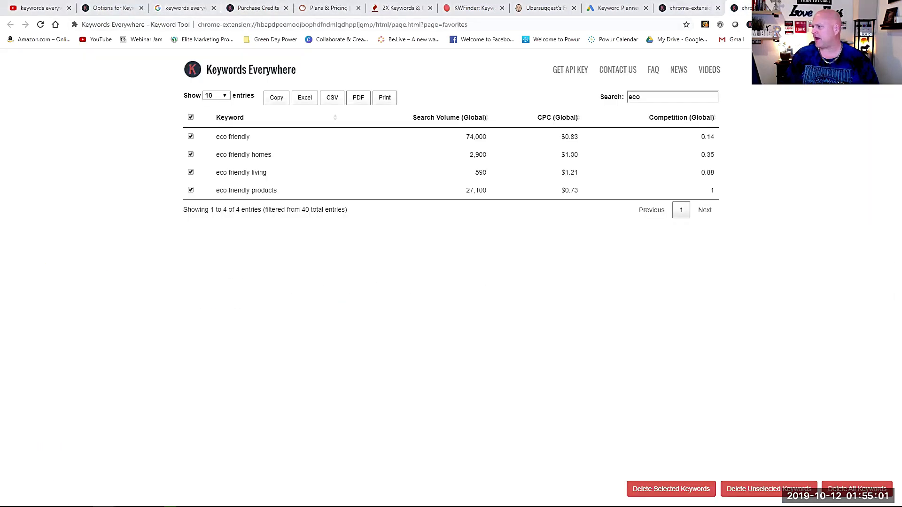
left_click(735, 8)
Close the extension stats tabs and return to the Keywords Everywhere options page
middle_click(735, 11)
key("ctrl+w")
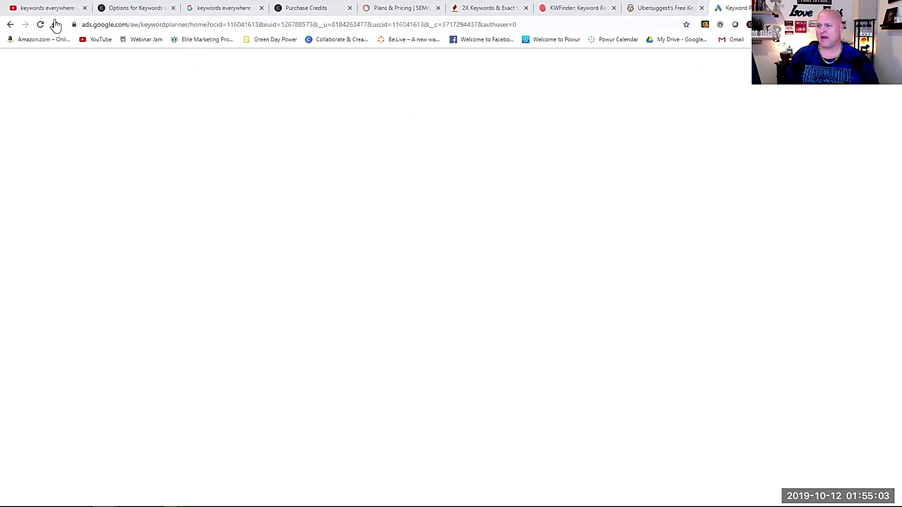
left_click(103, 7)
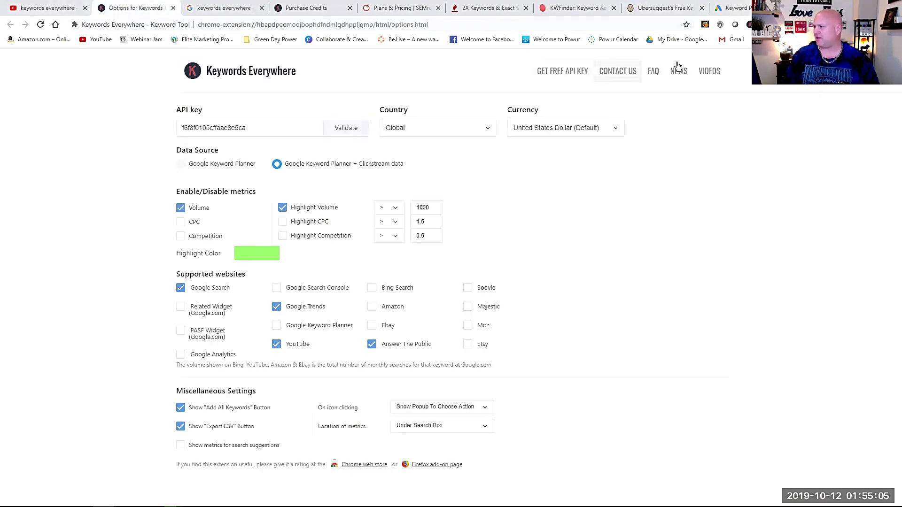
Import the keywords 'keywords' and 'how to rank' and get their volume, CPC and competition
left_click(750, 24)
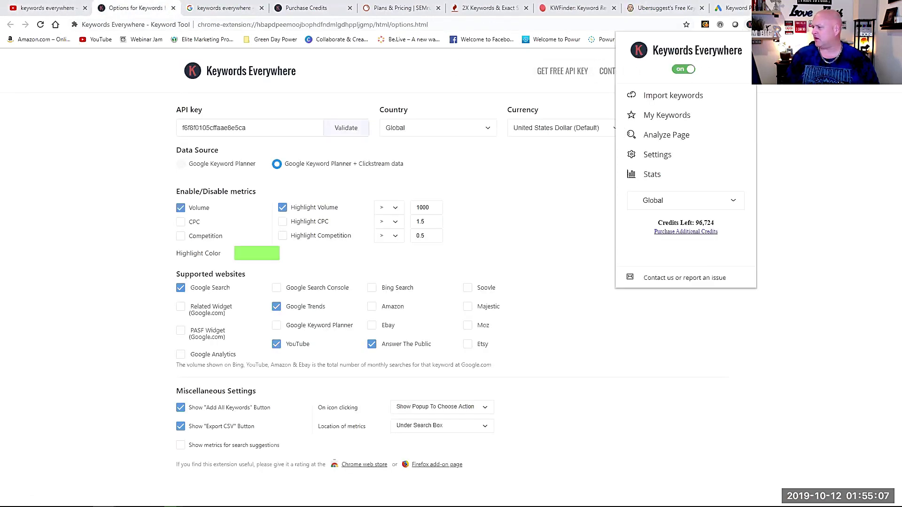
left_click(656, 103)
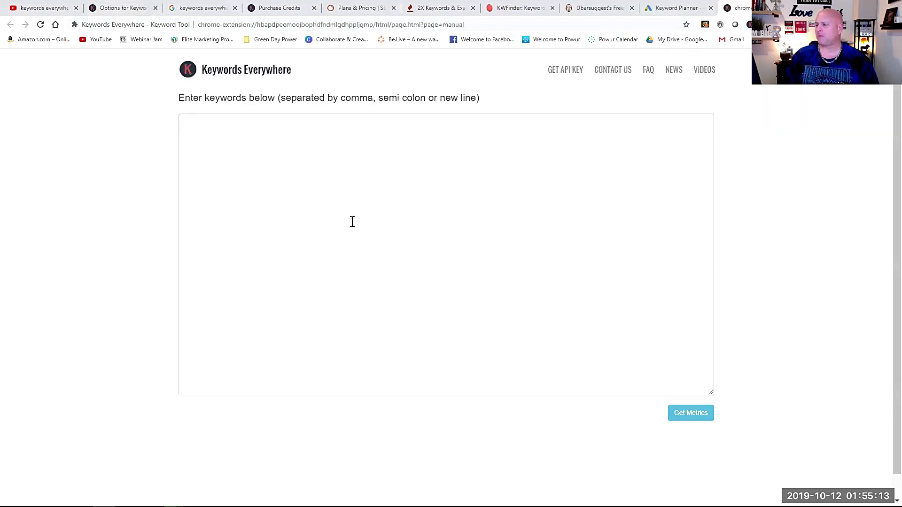
left_click(210, 127)
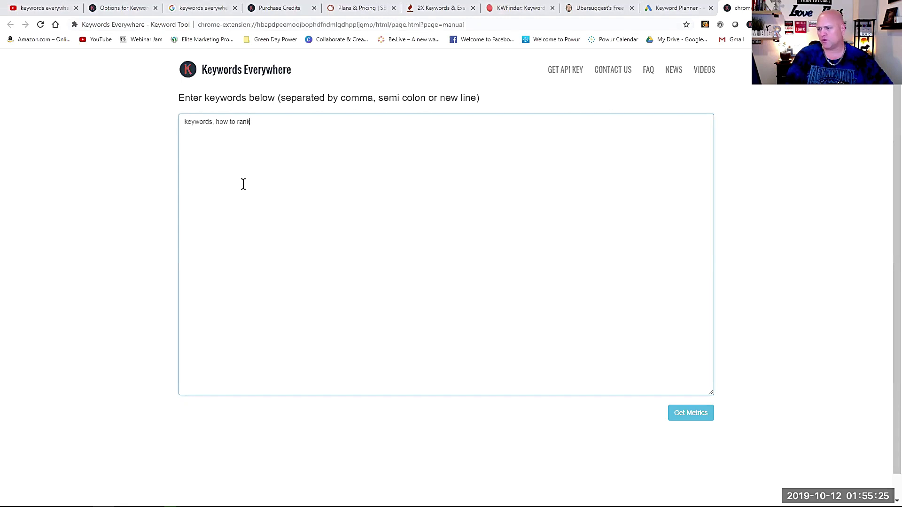
type(",")
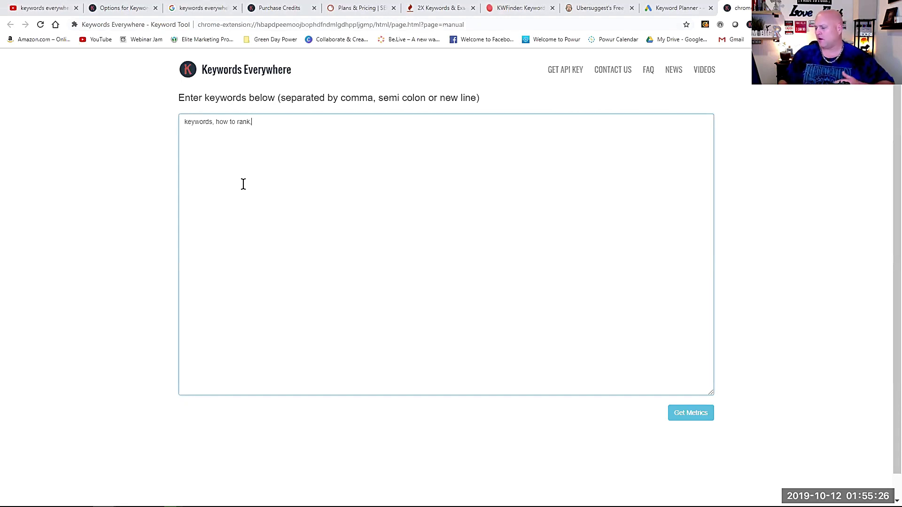
left_click(700, 414)
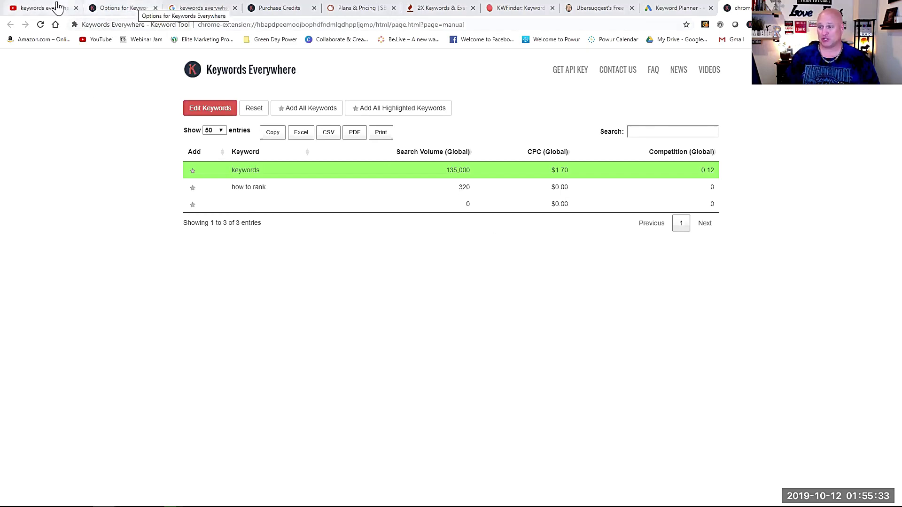
On the YouTube tab, toggle Keywords Everywhere off and on, open its settings, then view Buy Credits
key("ctrl+1")
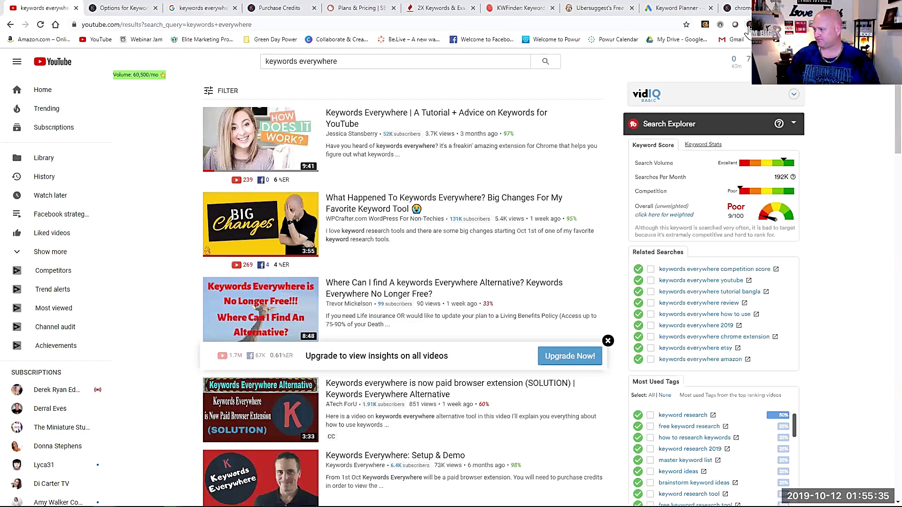
left_click(750, 25)
left_click(679, 71)
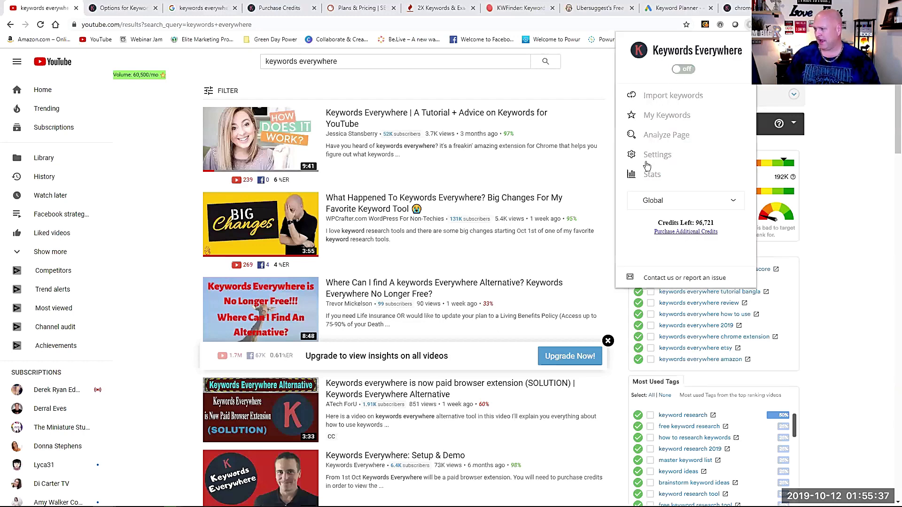
left_click(690, 69)
left_click(656, 158)
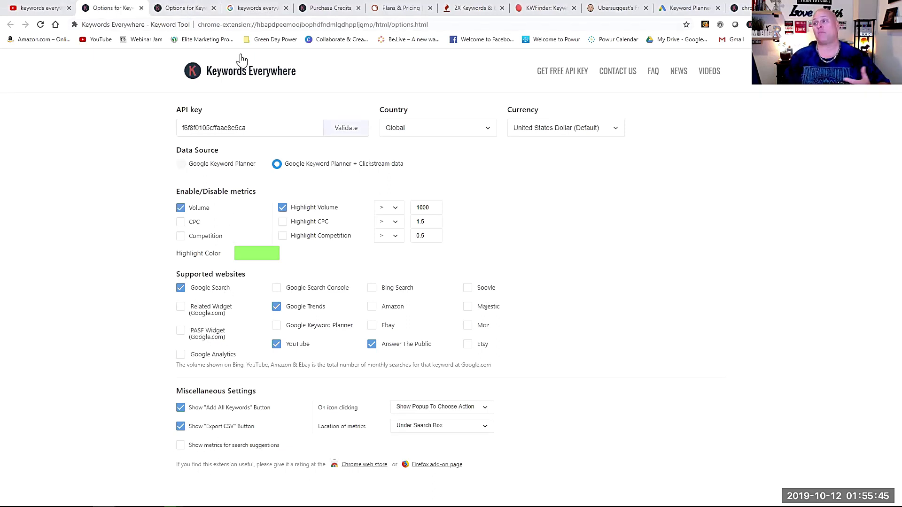
left_click(319, 10)
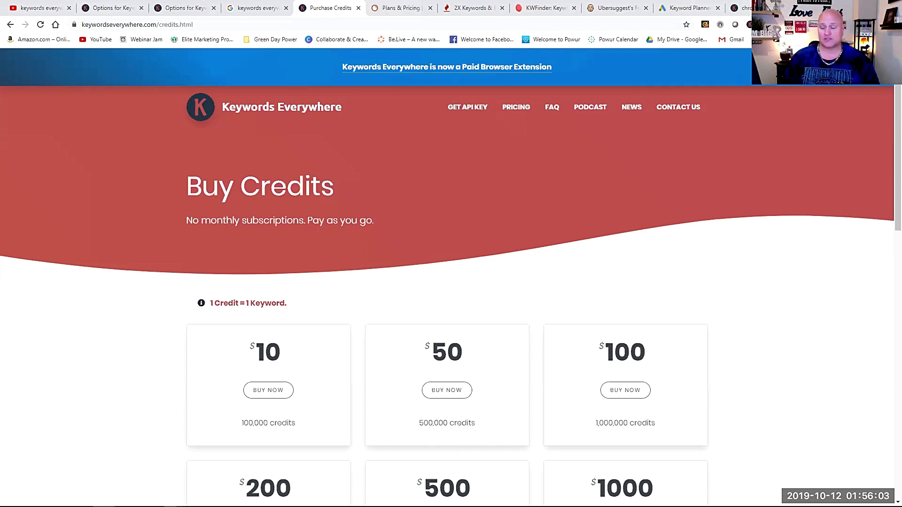
Compare the SEMrush, Keyword Tool Pro, KWFinder, Ubersuggest and Google Keyword Planner pricing pages
left_click(389, 9)
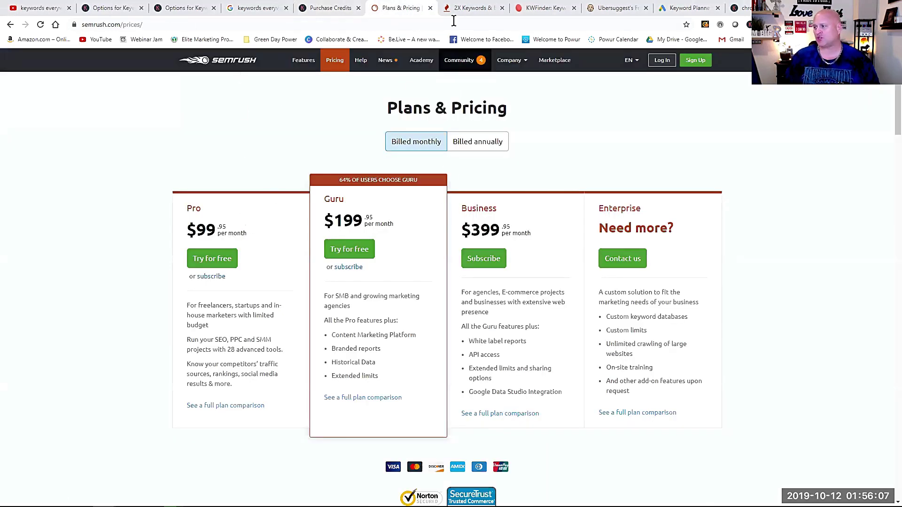
left_click(462, 9)
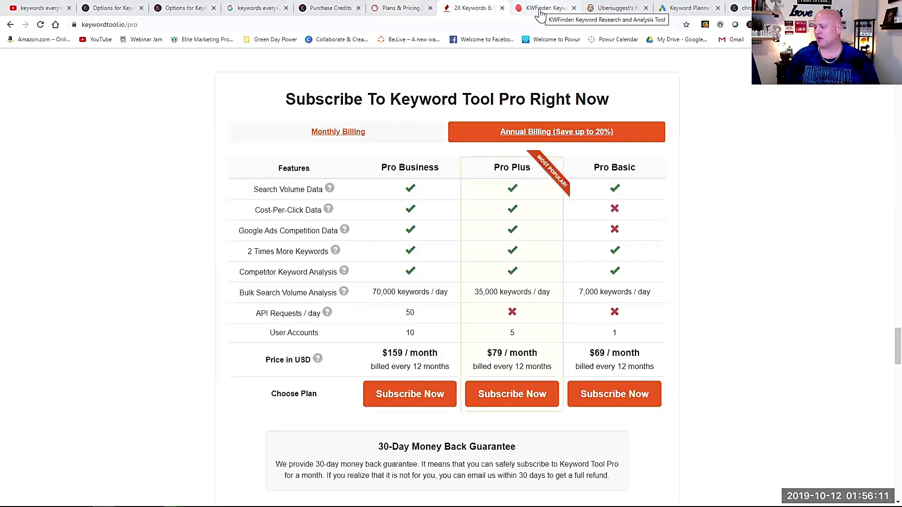
left_click(544, 11)
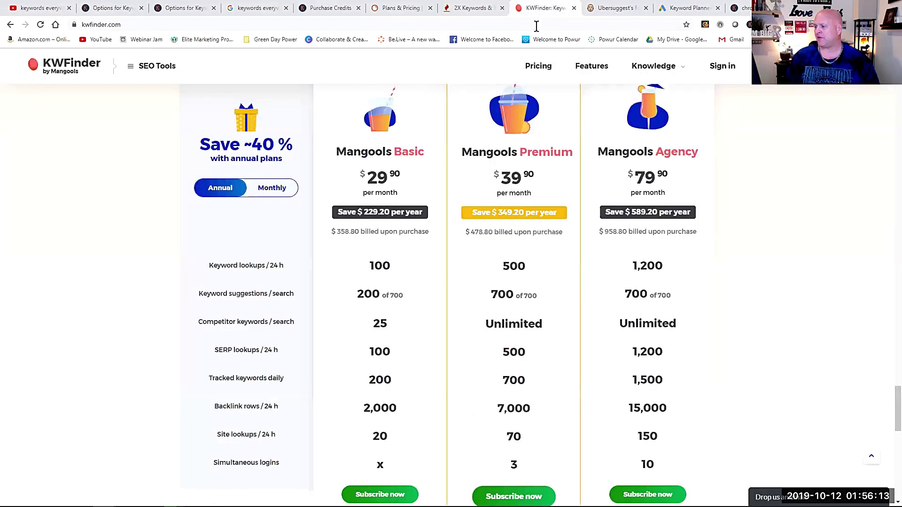
left_click(611, 12)
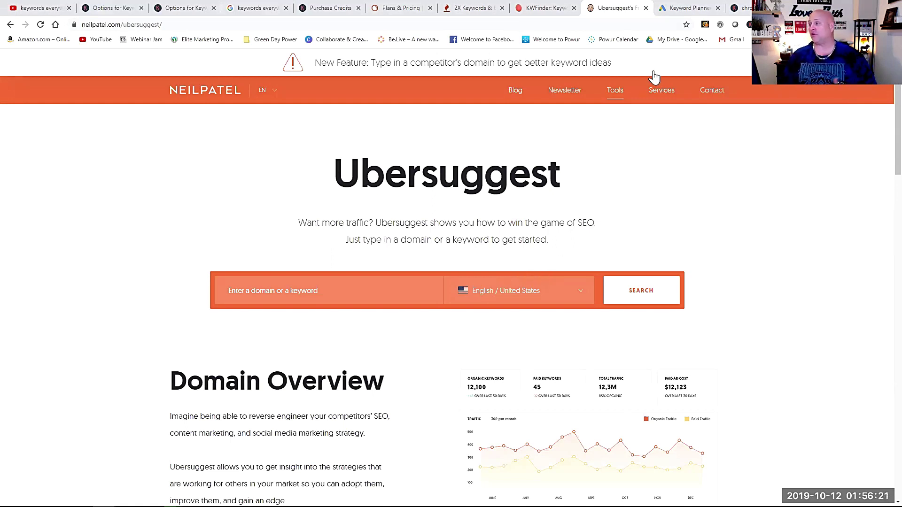
left_click(678, 8)
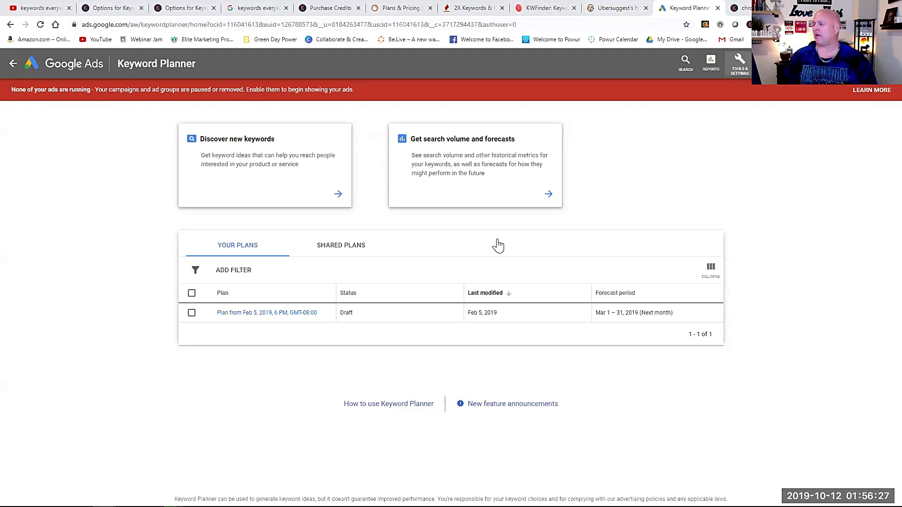
Close the imported-keywords results tab and go back to the YouTube 'keywords everywhere' results
left_click(740, 8)
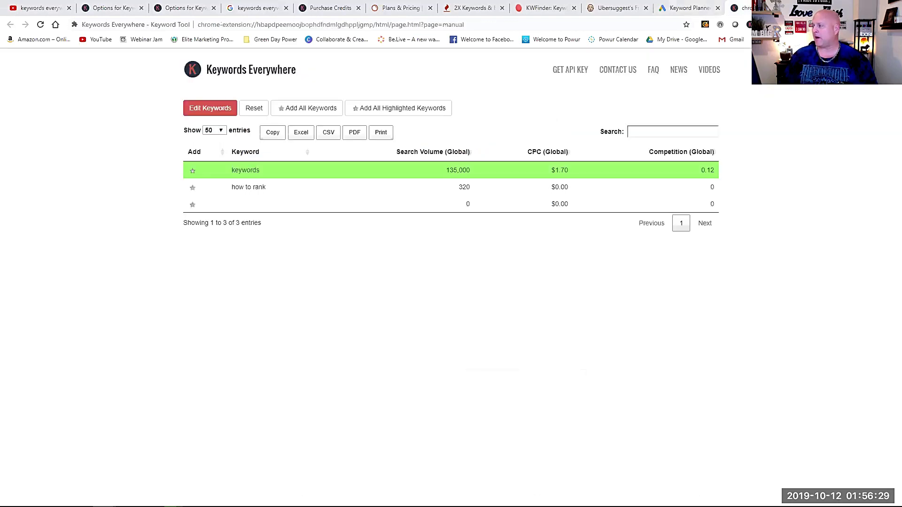
key("ctrl+w")
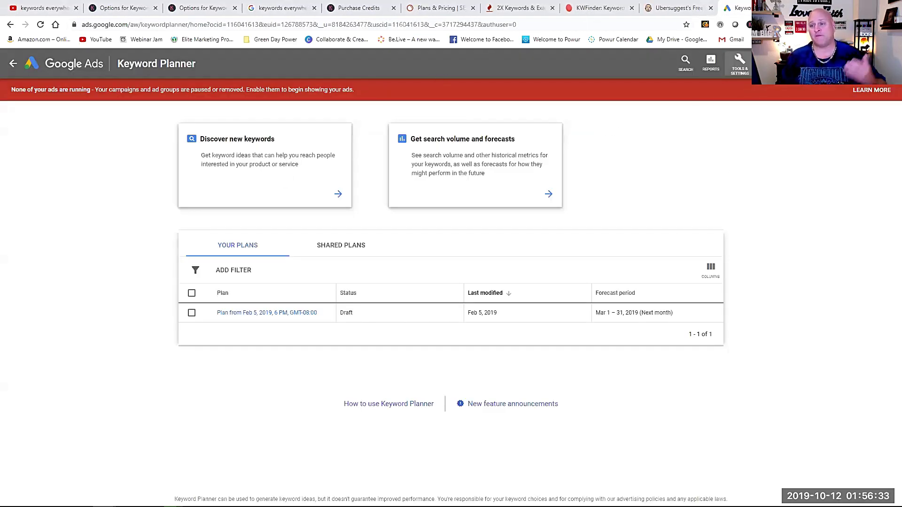
left_click(43, 11)
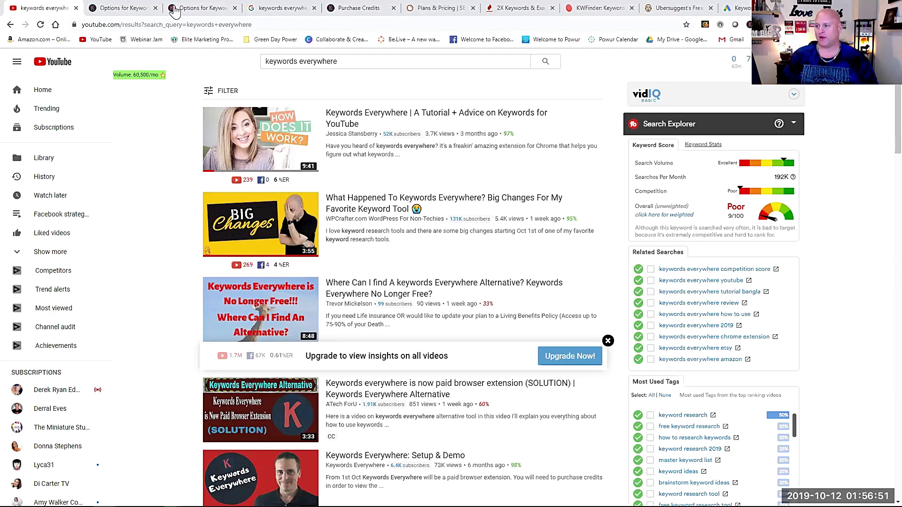
left_click(283, 8)
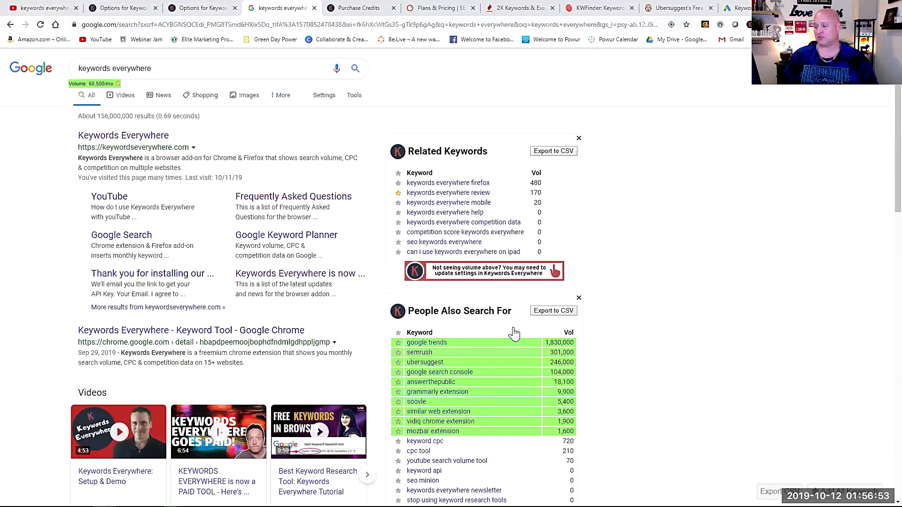
left_click(21, 10)
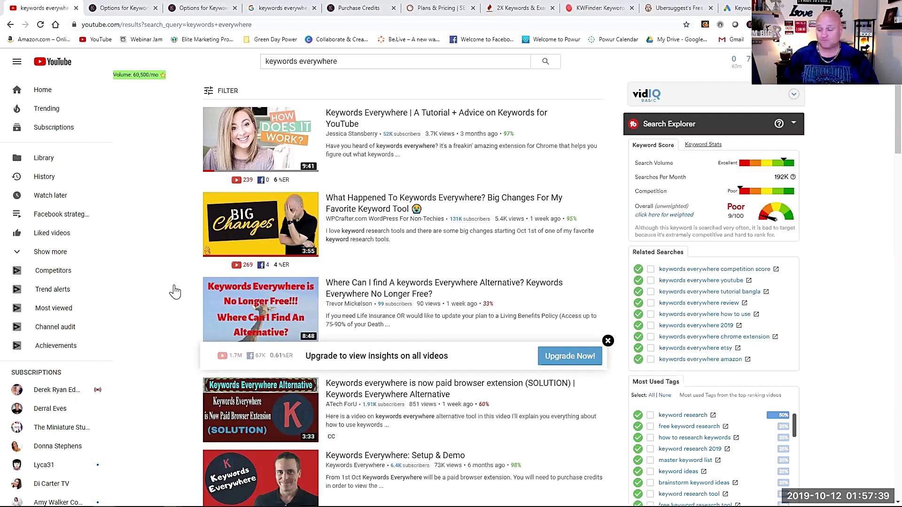
mouse_move(294, 321)
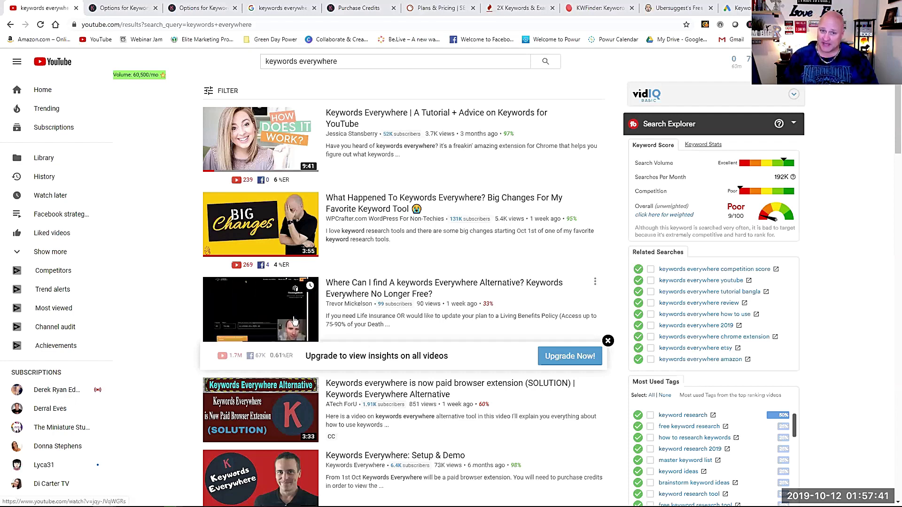